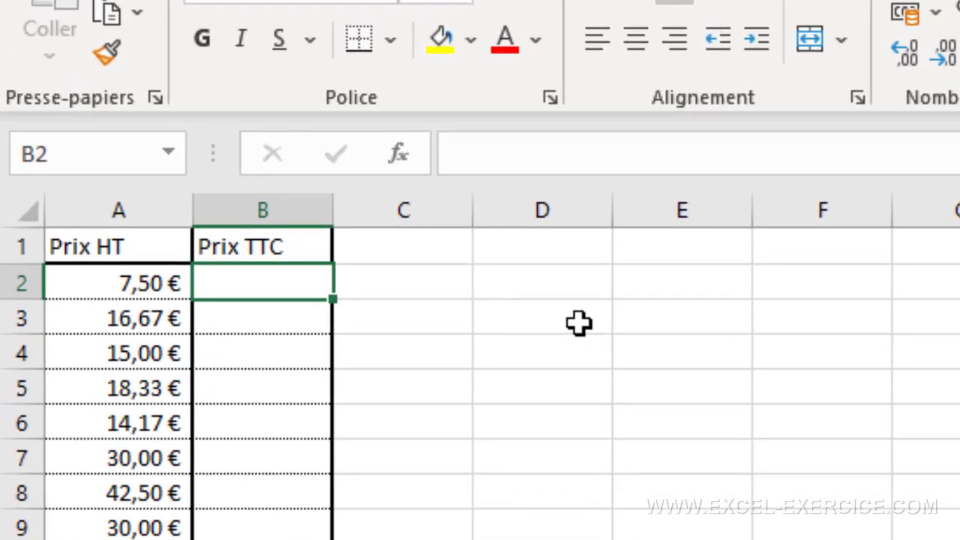
- Enter the formula =A2+A2*20% in cell B2 to calculate the tax-inclusive price
{"action": "type", "text": "="}
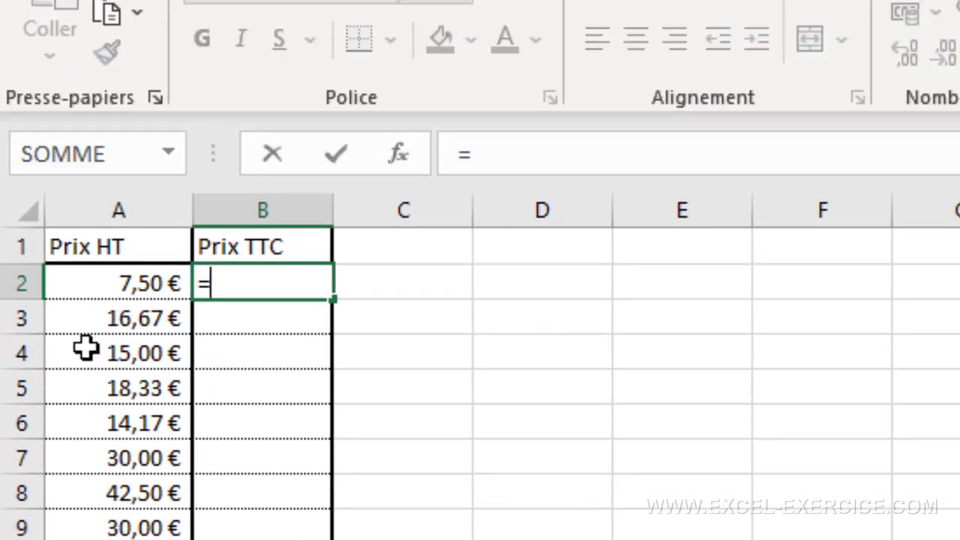
{"action": "left_click", "coordinate": [120, 282]}
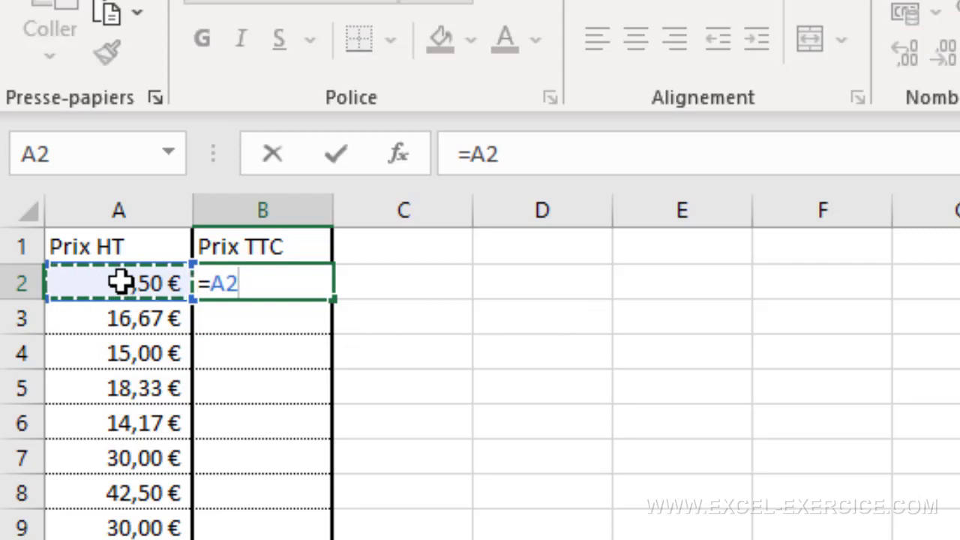
{"action": "type", "text": "+"}
{"action": "left_click", "coordinate": [120, 282]}
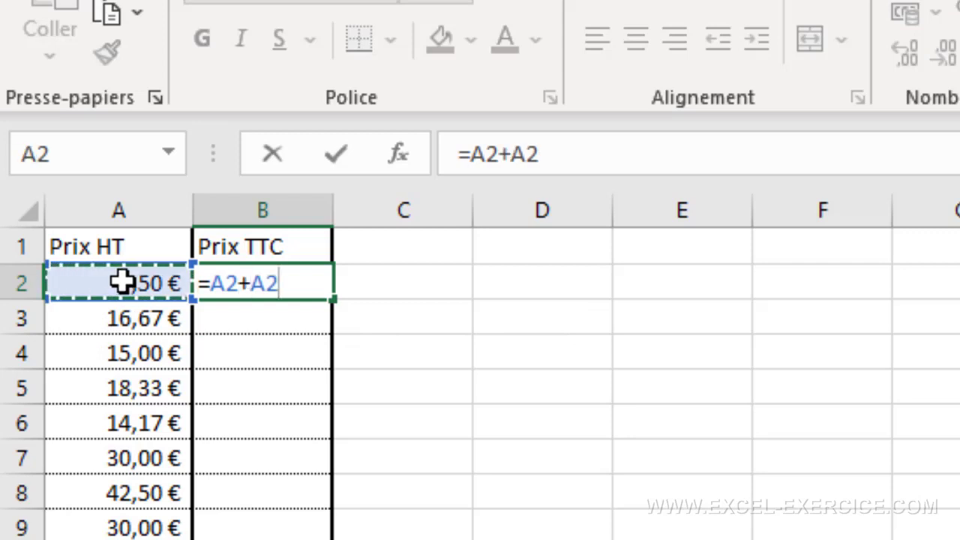
{"action": "type", "text": "*20"}
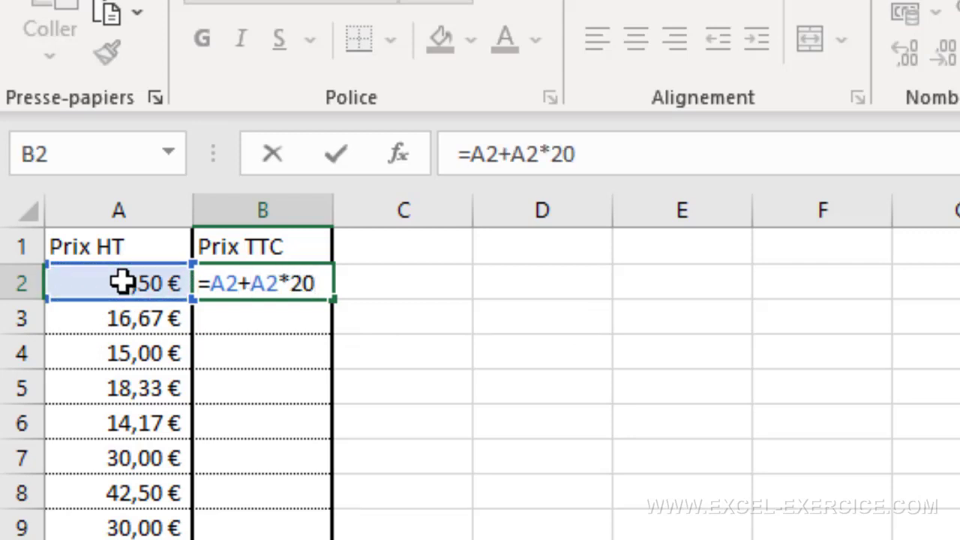
{"action": "type", "text": "%"}
{"action": "key", "text": "Return"}
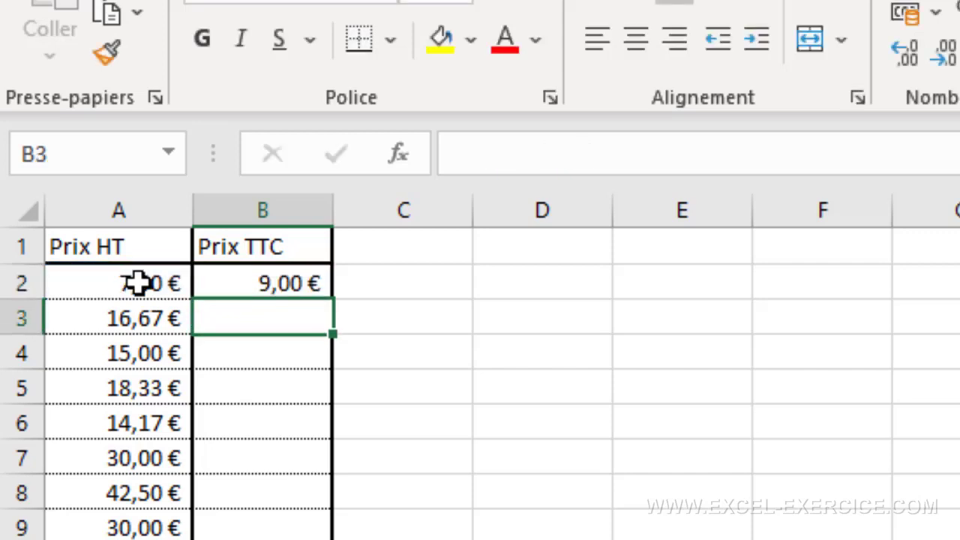
- Rewrite the formula in B2 in the factored form =A2*(1+20%)
{"action": "left_click", "coordinate": [211, 284]}
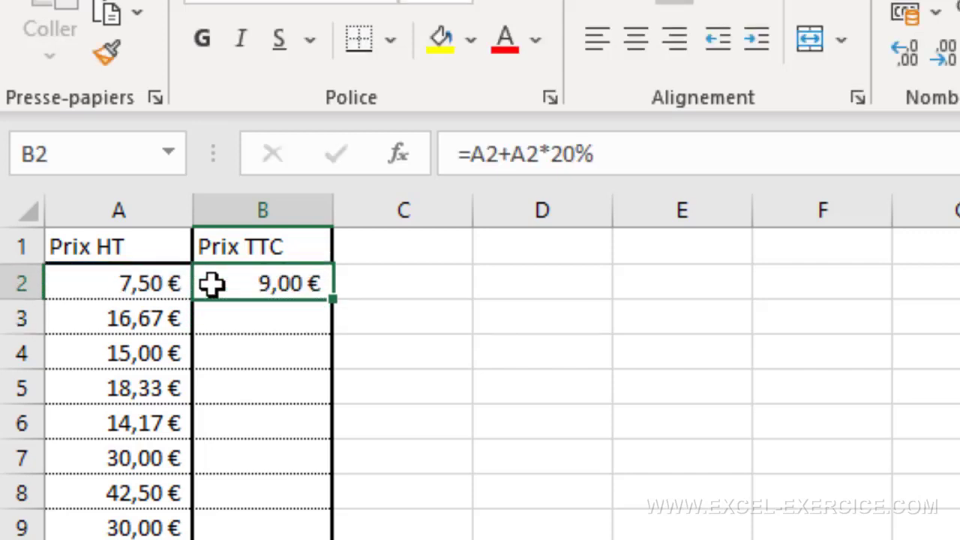
{"action": "left_click", "coordinate": [505, 153]}
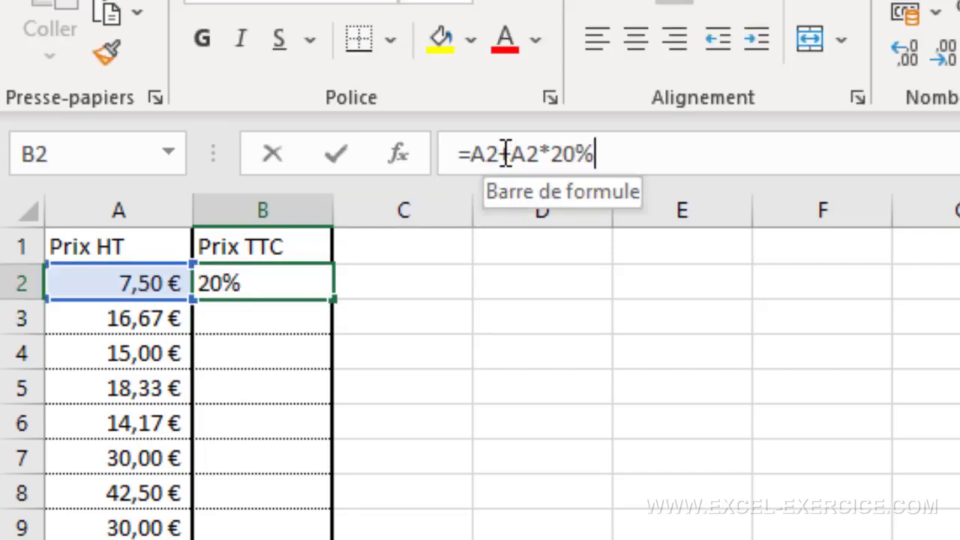
{"action": "left_click_drag", "start_coordinate": [505, 154], "coordinate": [599, 157]}
{"action": "type", "text": "*"}
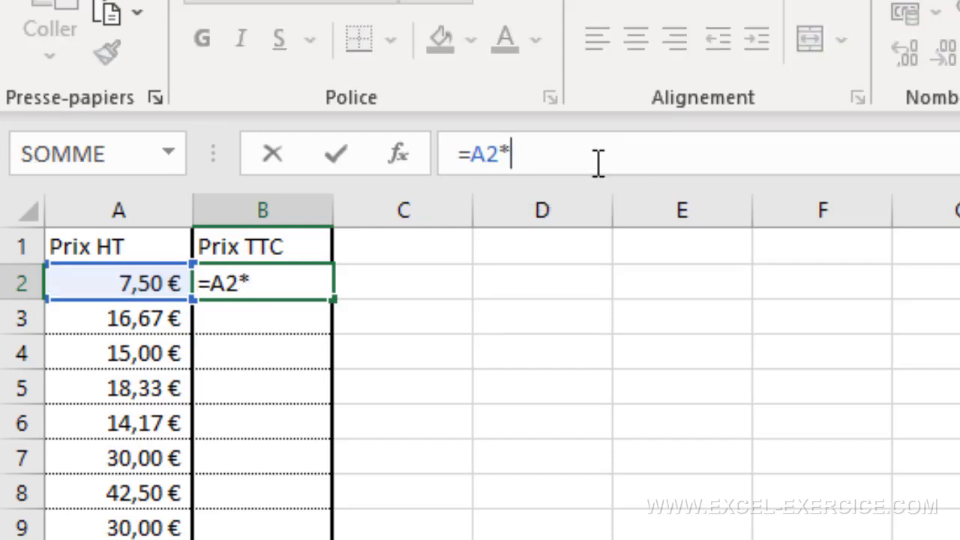
{"action": "type", "text": "(1+20%)"}
{"action": "key", "text": "Return"}
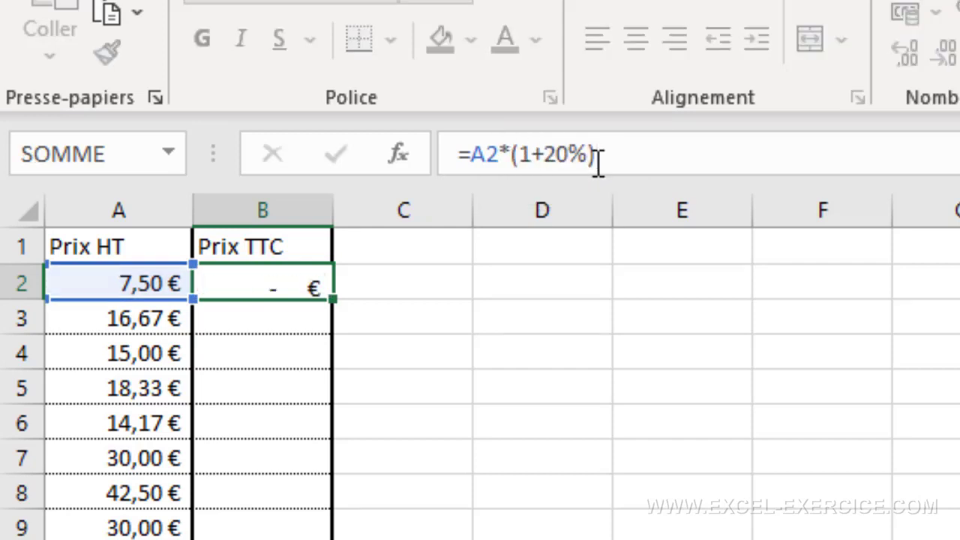
- Copy the B2 formula down the Prix TTC column to B11 and check the formulas in the last rows
{"action": "key", "text": "Up"}
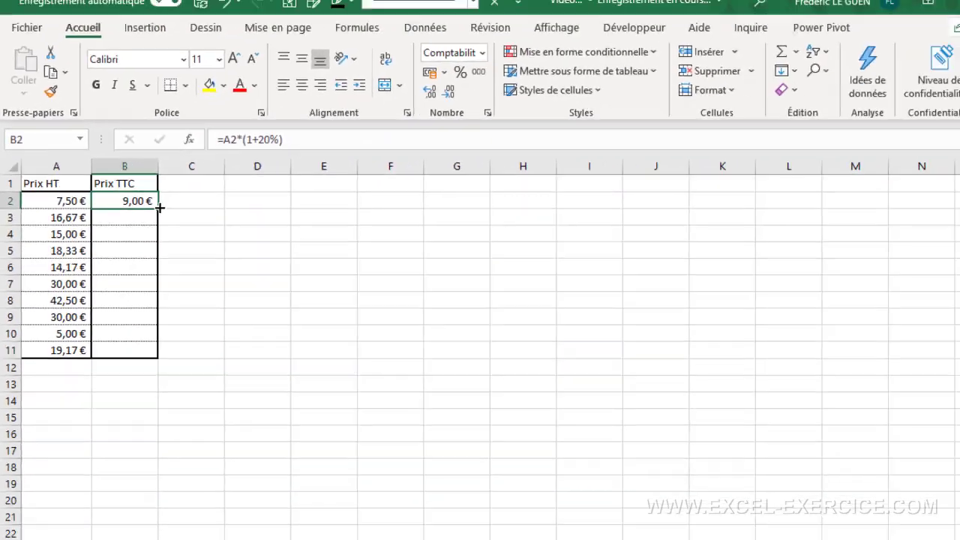
{"action": "left_click_drag", "start_coordinate": [304, 282], "coordinate": [302, 539]}
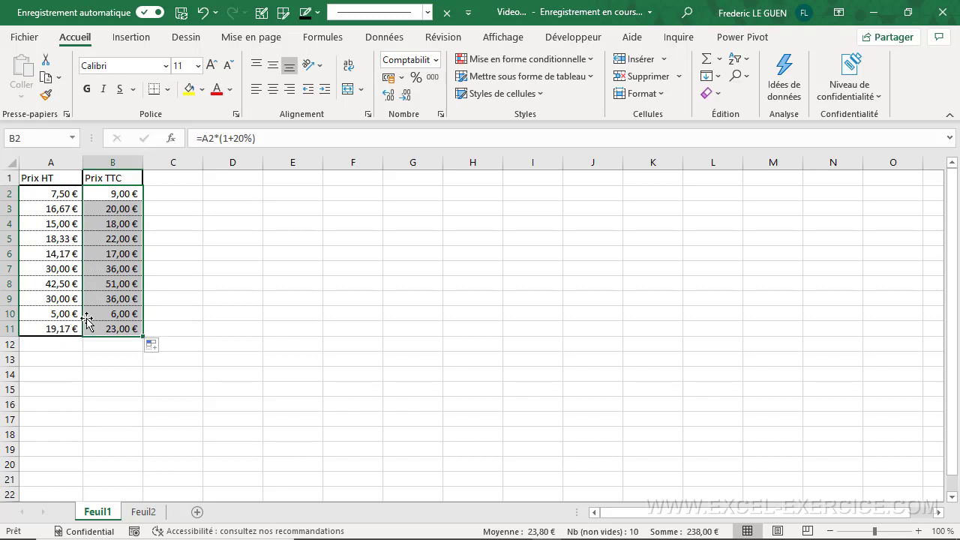
{"action": "left_click", "coordinate": [113, 298]}
{"action": "left_click", "coordinate": [113, 314]}
{"action": "left_click", "coordinate": [115, 330]}
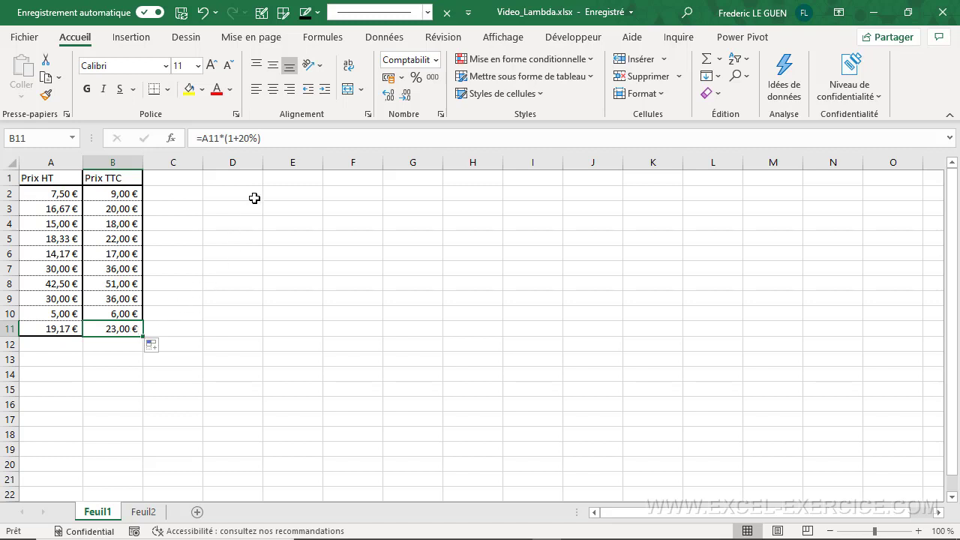
- Start defining a new name called PRIXTTC with the whole workbook as its scope
{"action": "left_click", "coordinate": [330, 40]}
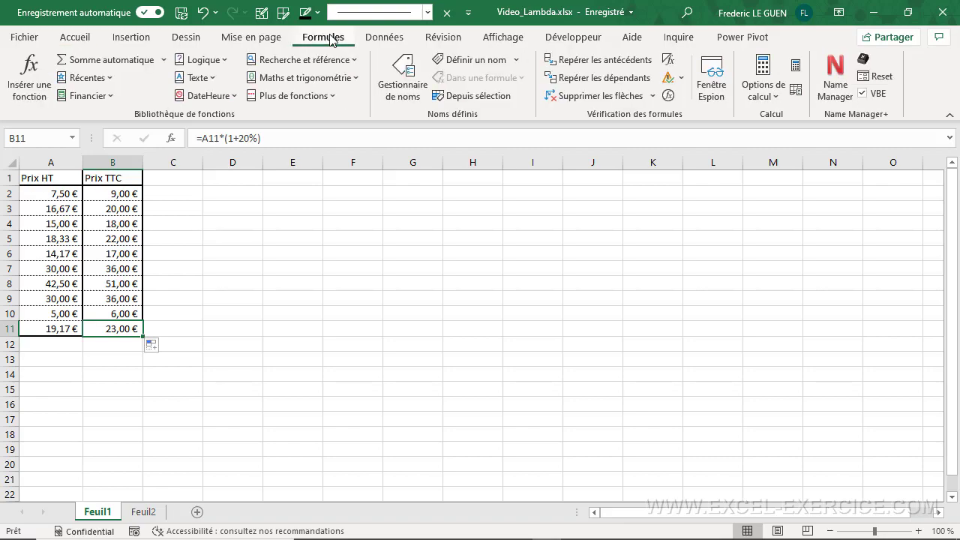
{"action": "left_click", "coordinate": [471, 63]}
{"action": "left_click_drag", "start_coordinate": [591, 260], "coordinate": [326, 204]}
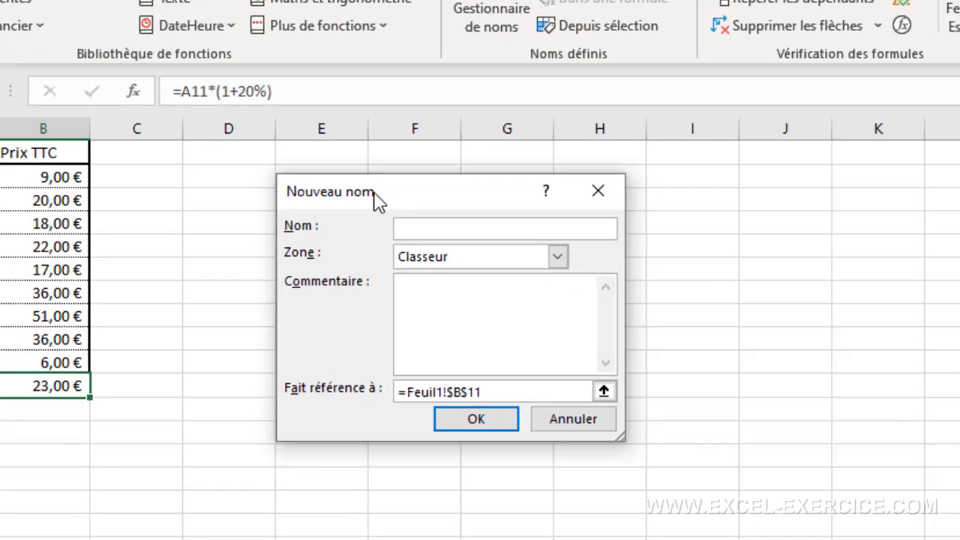
{"action": "type", "text": "PRI"}
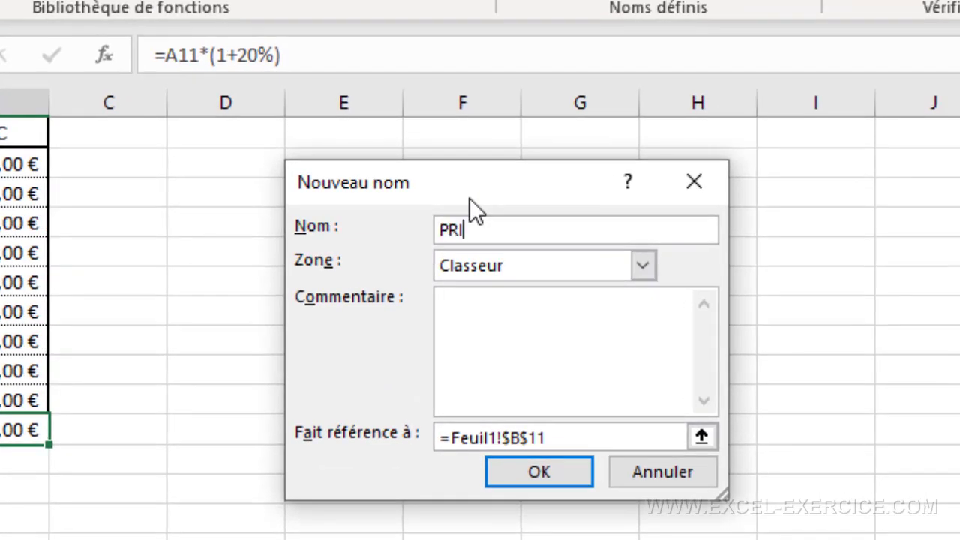
{"action": "type", "text": "XTTC"}
- Make the new name refer to =LAMBDA(prixht;prixht*(1+20%)) and save the definition
{"action": "left_click", "coordinate": [566, 437]}
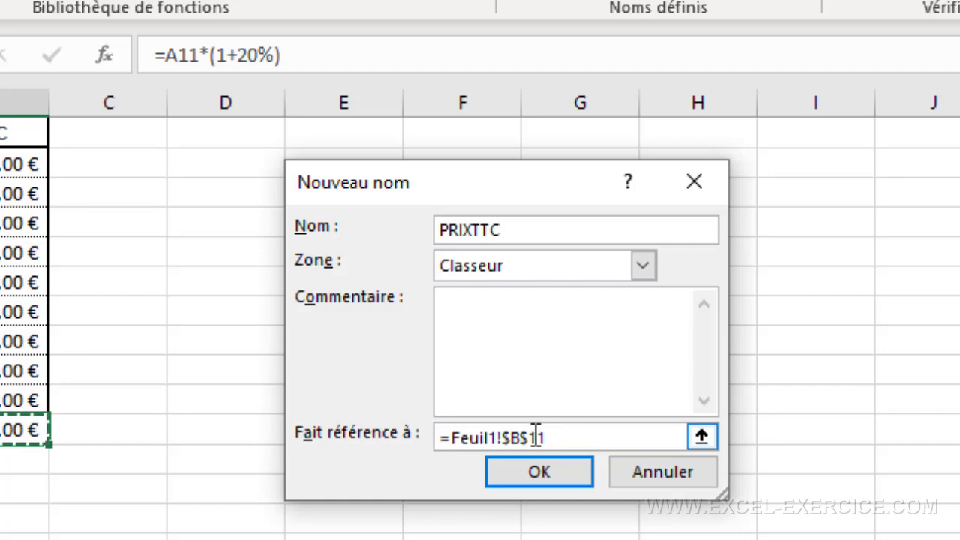
{"action": "left_click_drag", "start_coordinate": [535, 437], "coordinate": [450, 437]}
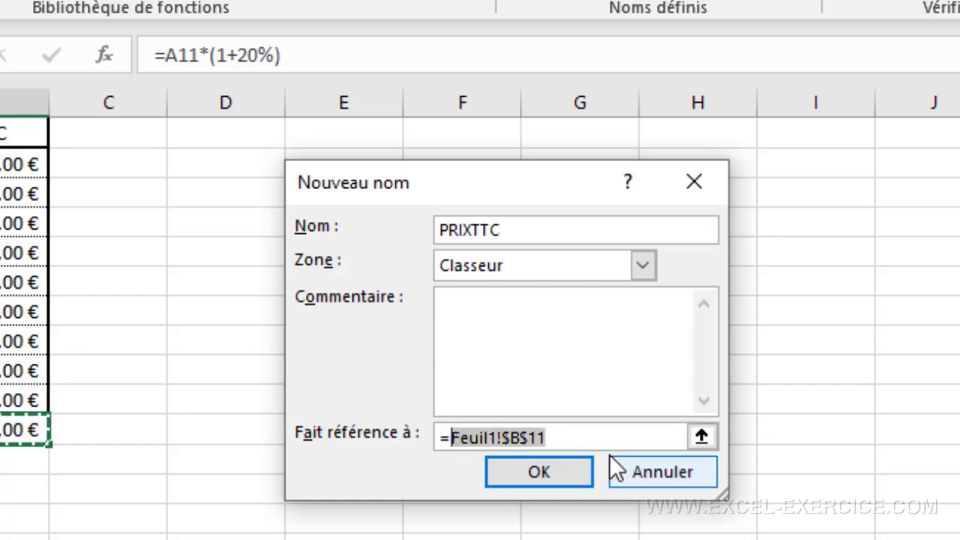
{"action": "type", "text": "LA"}
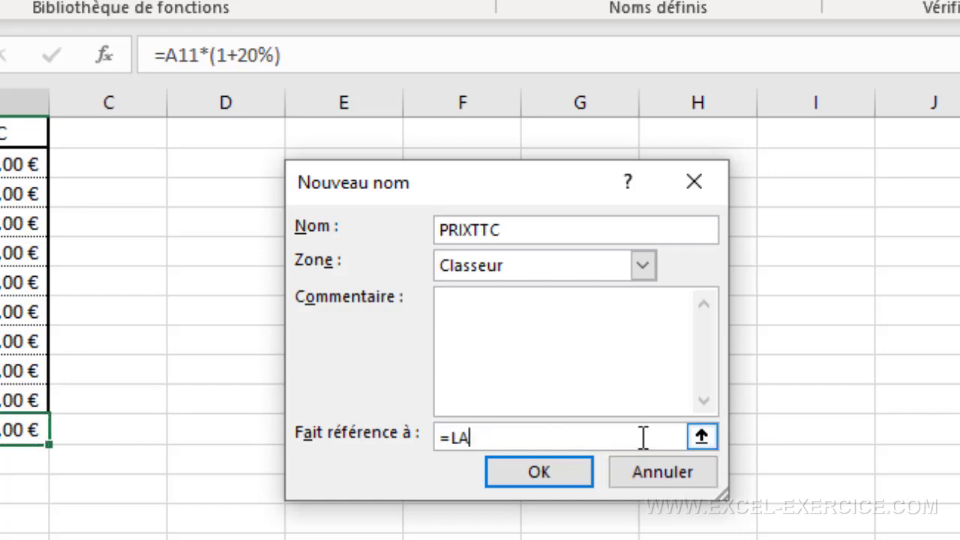
{"action": "type", "text": "MBDA("}
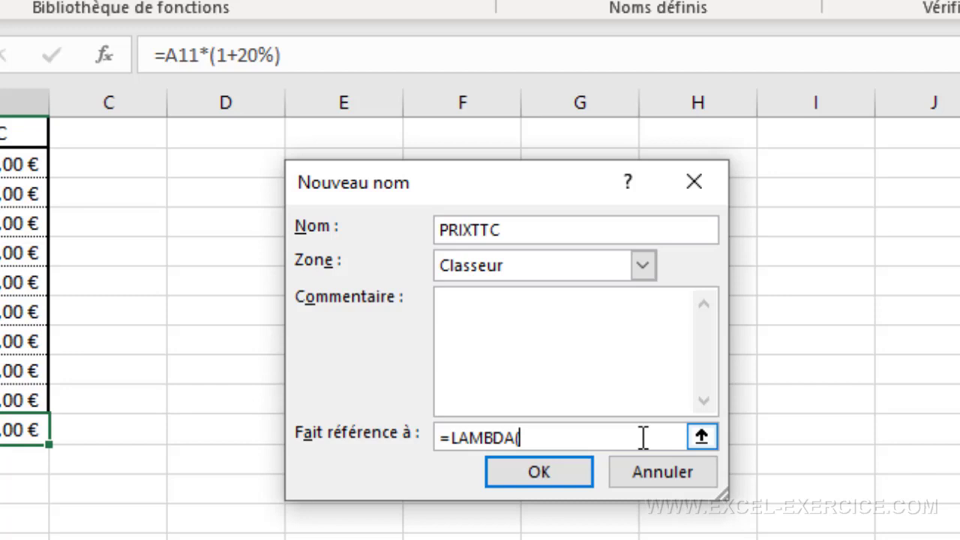
{"action": "type", "text": "prixht;"}
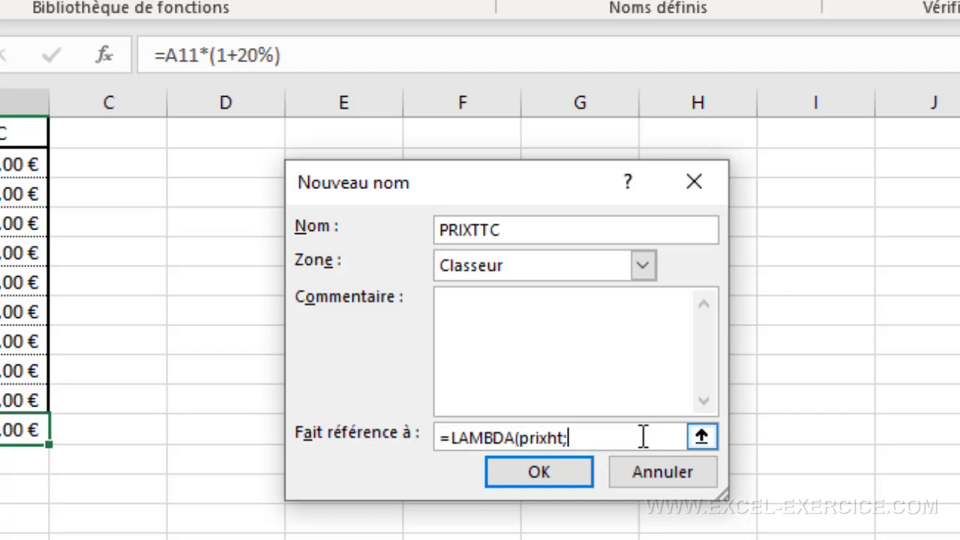
{"action": "type", "text": "prixht"}
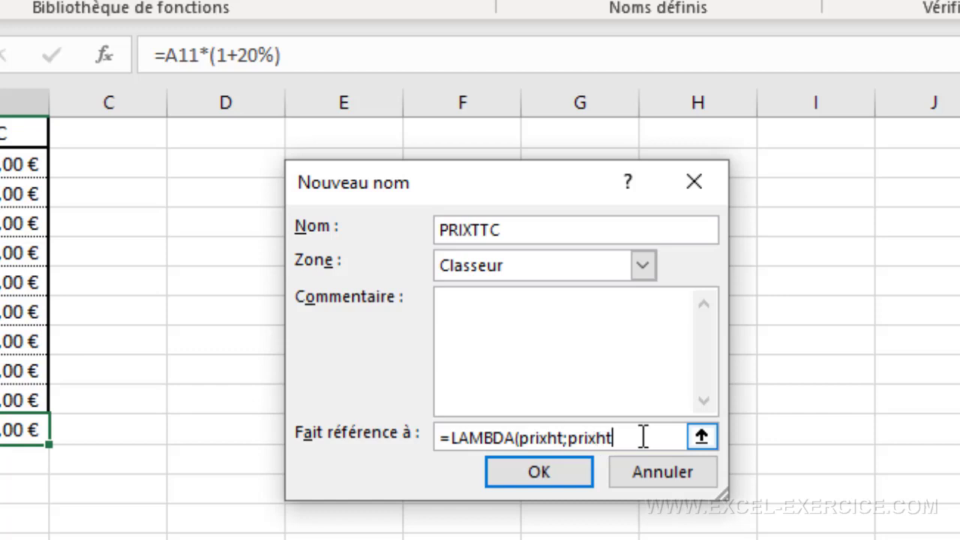
{"action": "type", "text": "*(1+20%))"}
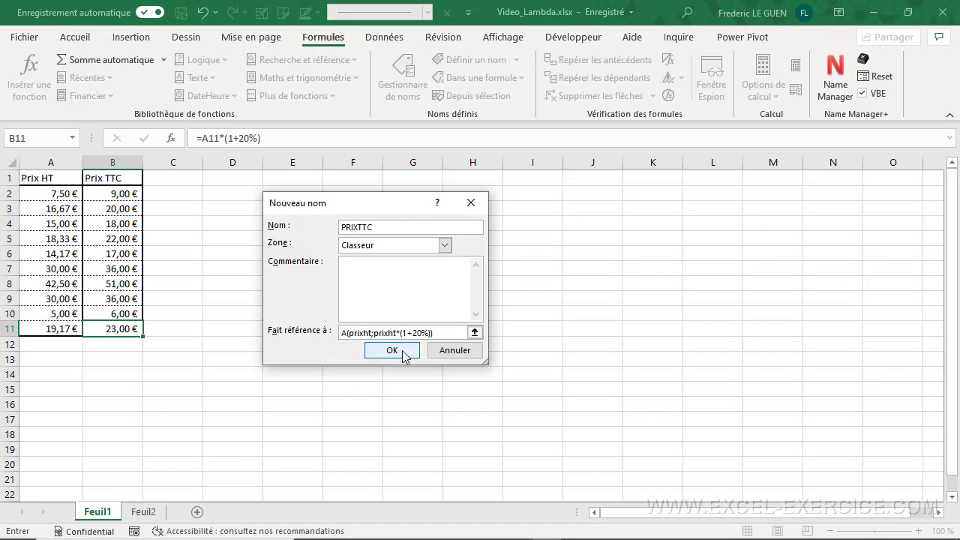
{"action": "left_click", "coordinate": [403, 354]}
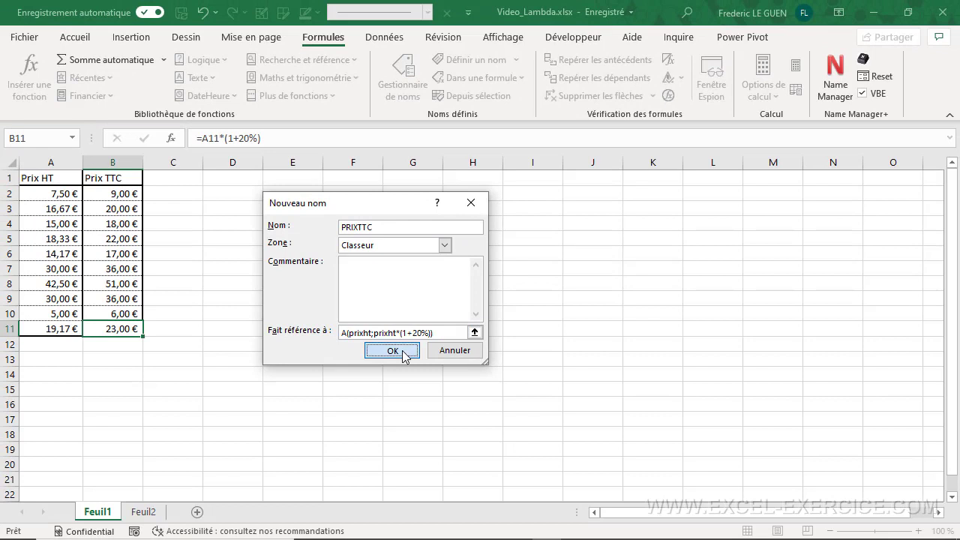
- Enter =PRIXTTC(A2) in cell C2 to calculate the tax-inclusive price with the custom function
{"action": "left_click", "coordinate": [180, 196]}
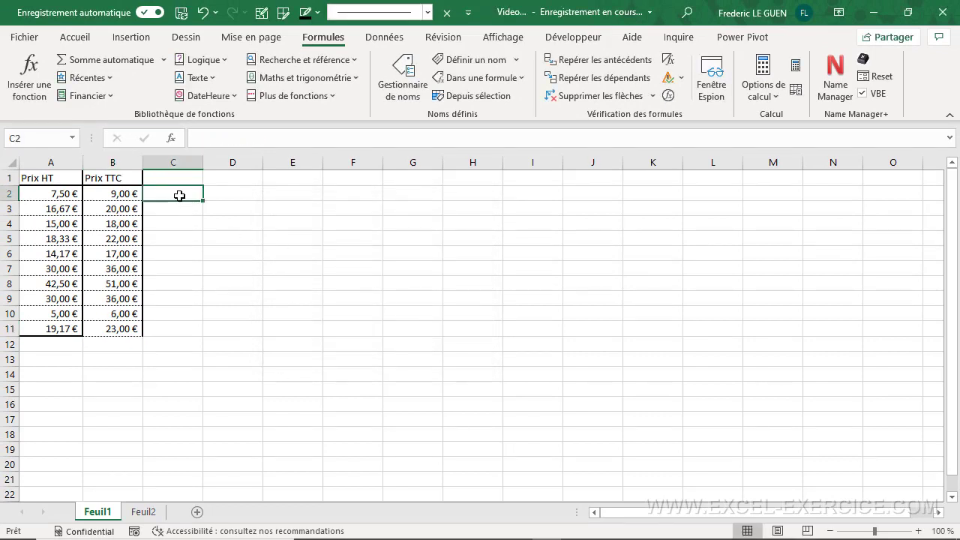
{"action": "type", "text": "=PRIX"}
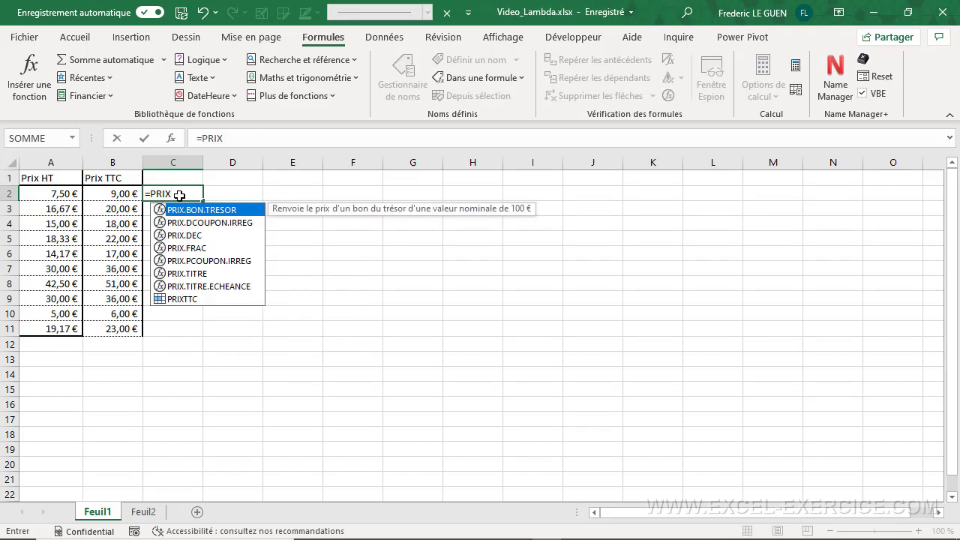
{"action": "type", "text": "T"}
{"action": "key", "text": "Tab"}
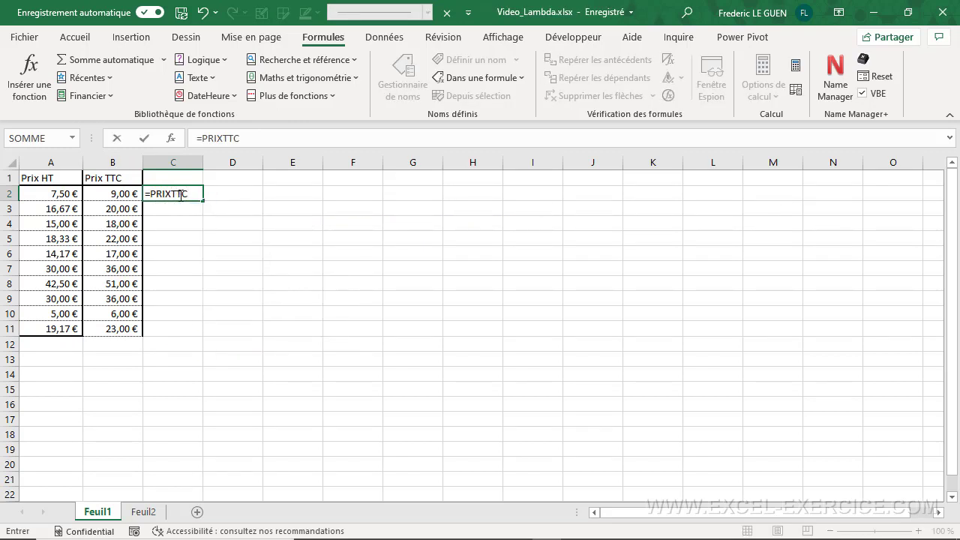
{"action": "type", "text": "("}
{"action": "left_click", "coordinate": [59, 194]}
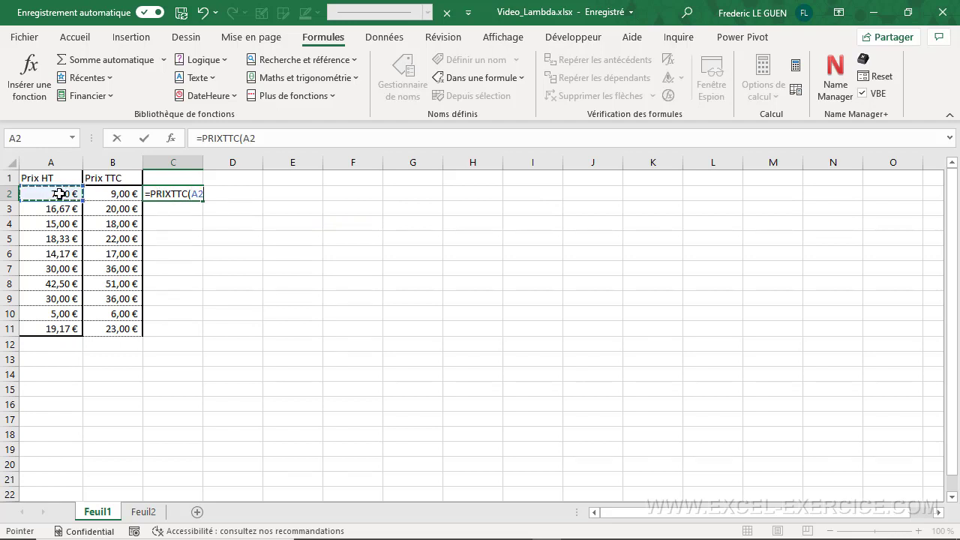
{"action": "type", "text": ")"}
{"action": "key", "text": "Return"}
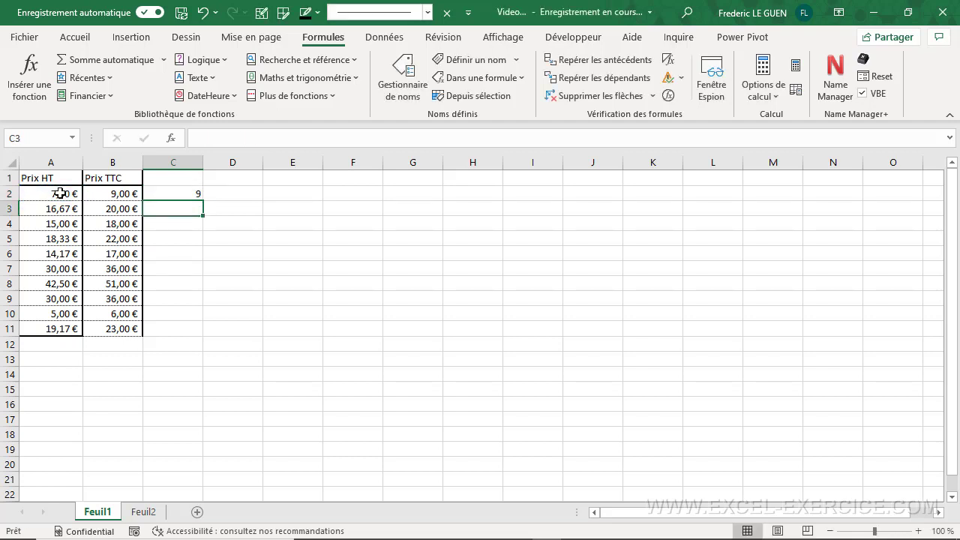
- Copy the C2 formula down to C11, apply the euro accounting format to the range, and compare the formulas in B2 and C2
{"action": "left_click", "coordinate": [172, 193]}
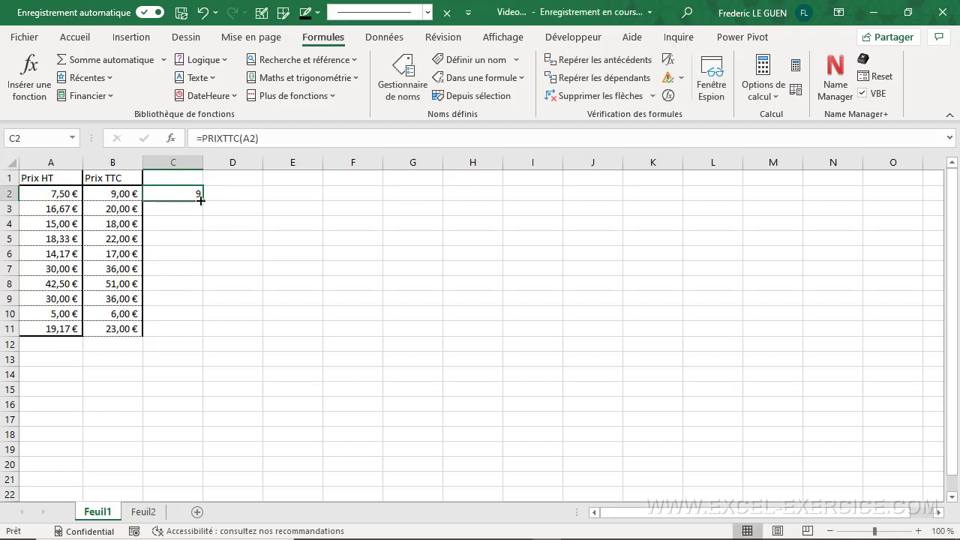
{"action": "left_click_drag", "start_coordinate": [203, 203], "coordinate": [196, 337]}
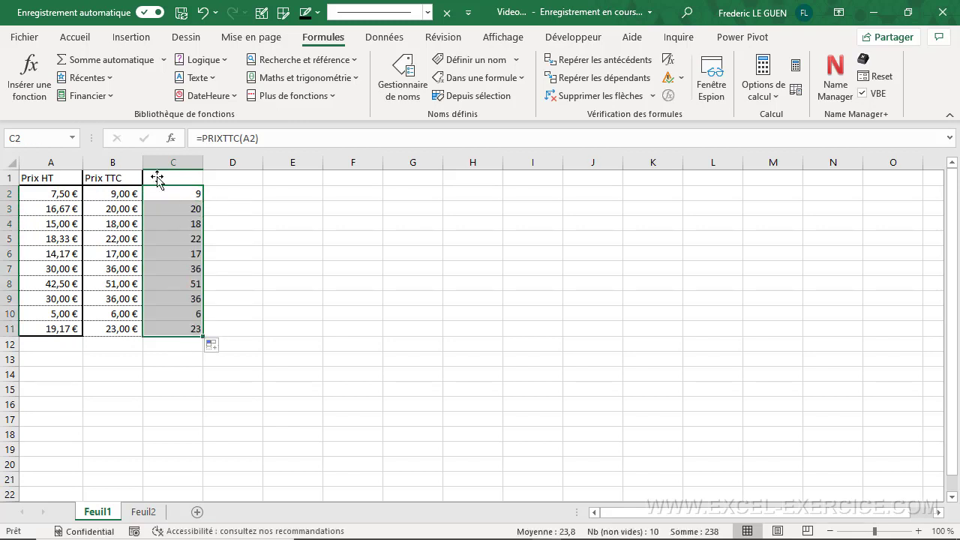
{"action": "left_click", "coordinate": [75, 38]}
{"action": "left_click", "coordinate": [390, 78]}
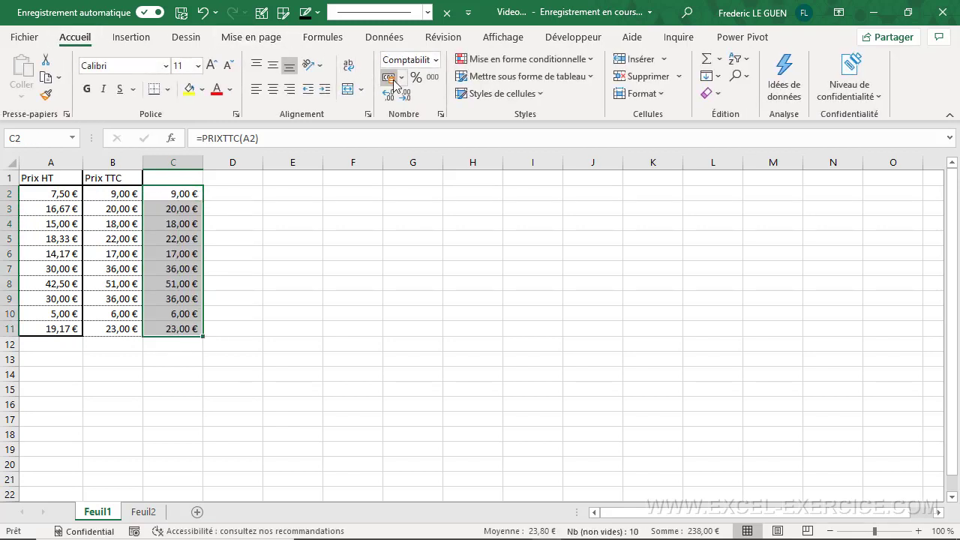
{"action": "left_click", "coordinate": [125, 195]}
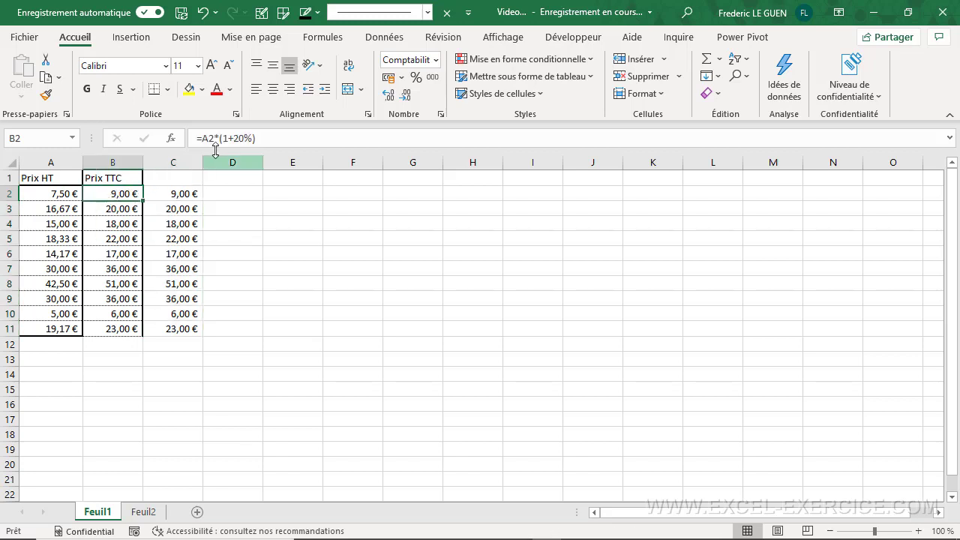
{"action": "left_click", "coordinate": [175, 194]}
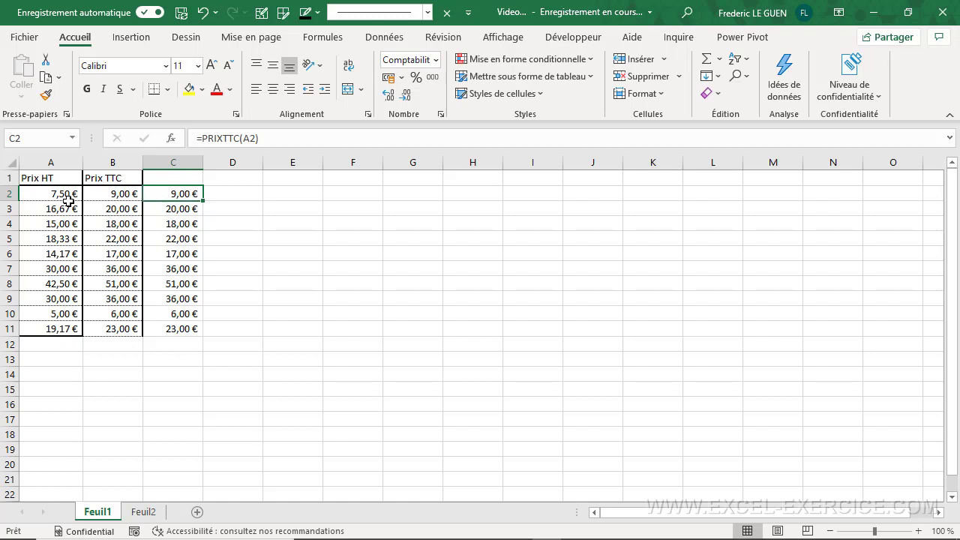
- On sheet Feuil2, enter =A2*(1+B2) in cell C2 and copy the formula down to C11
{"action": "left_click", "coordinate": [138, 512]}
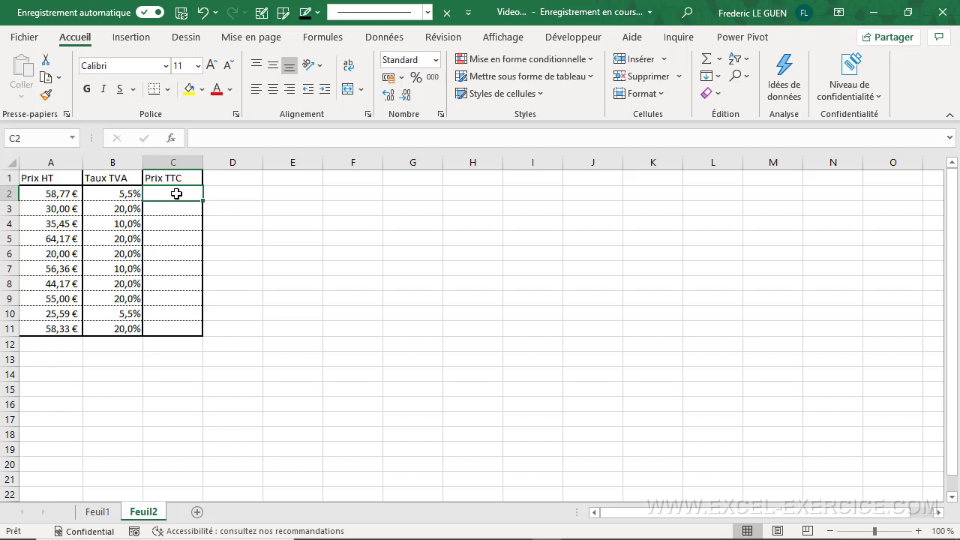
{"action": "type", "text": "="}
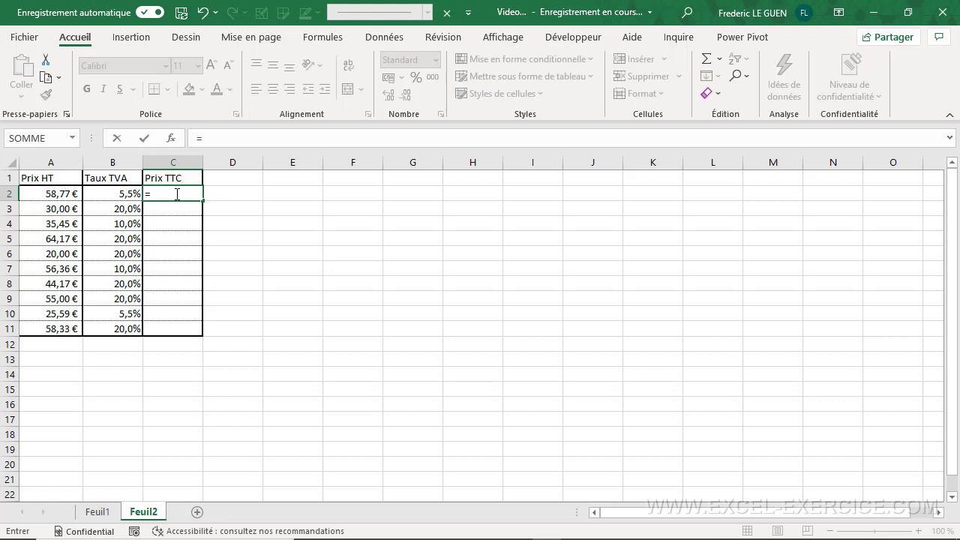
{"action": "left_click", "coordinate": [54, 193]}
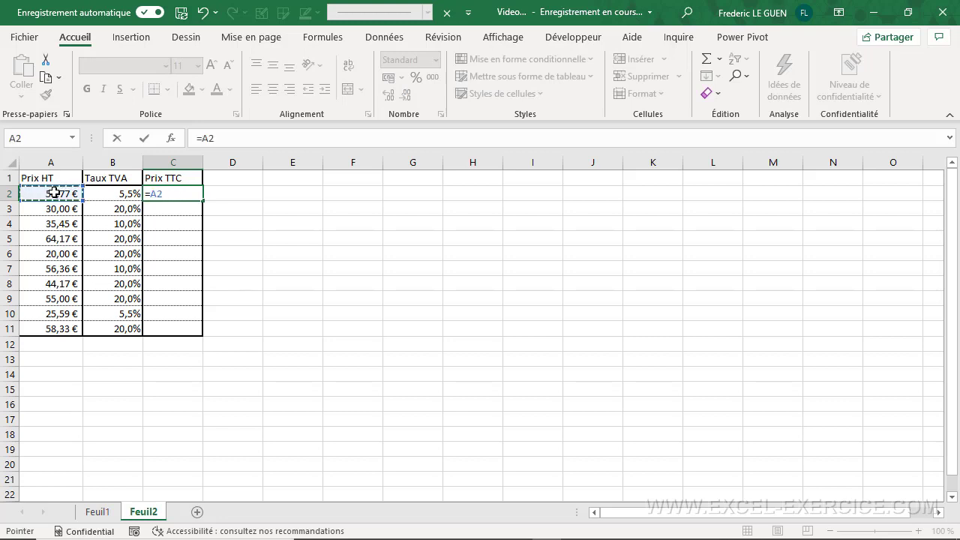
{"action": "type", "text": "*(1+"}
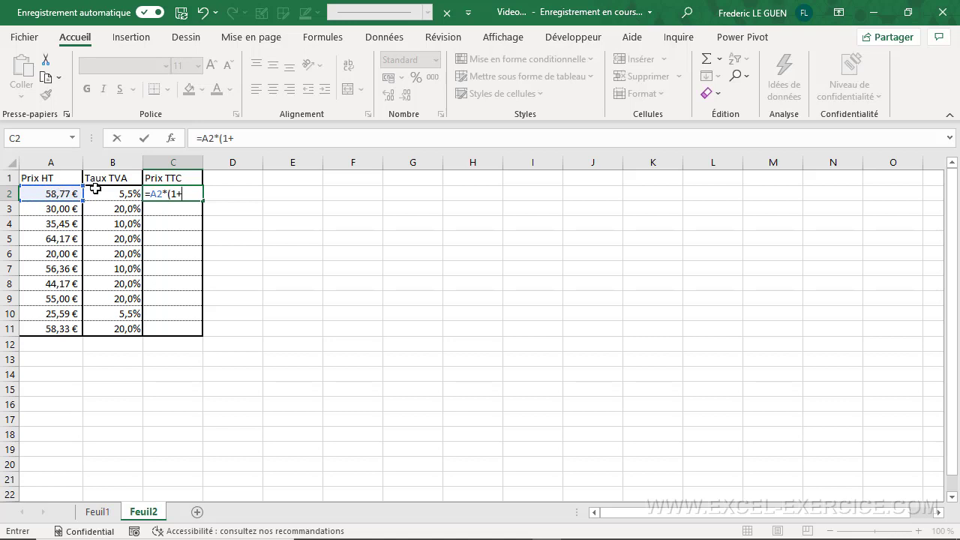
{"action": "left_click", "coordinate": [97, 190]}
{"action": "type", "text": ")"}
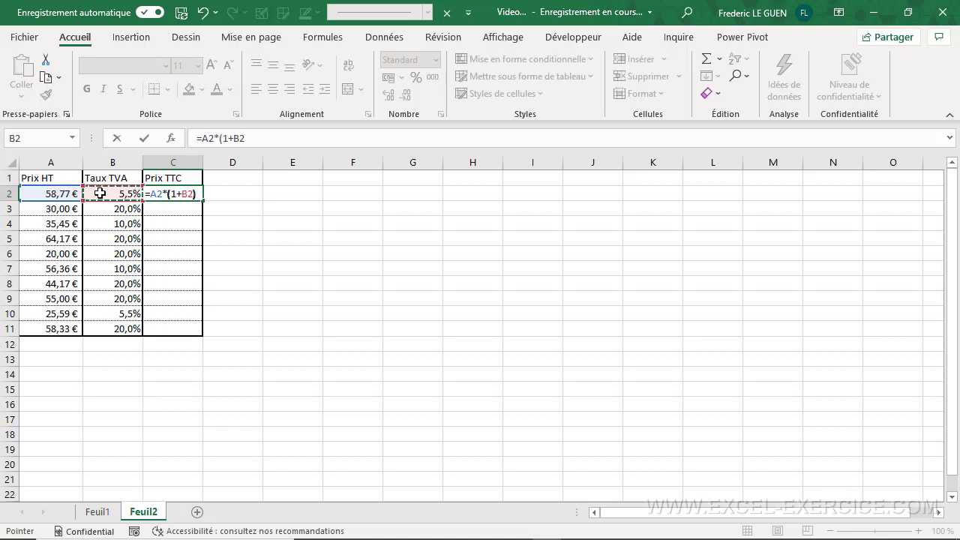
{"action": "key", "text": "Return"}
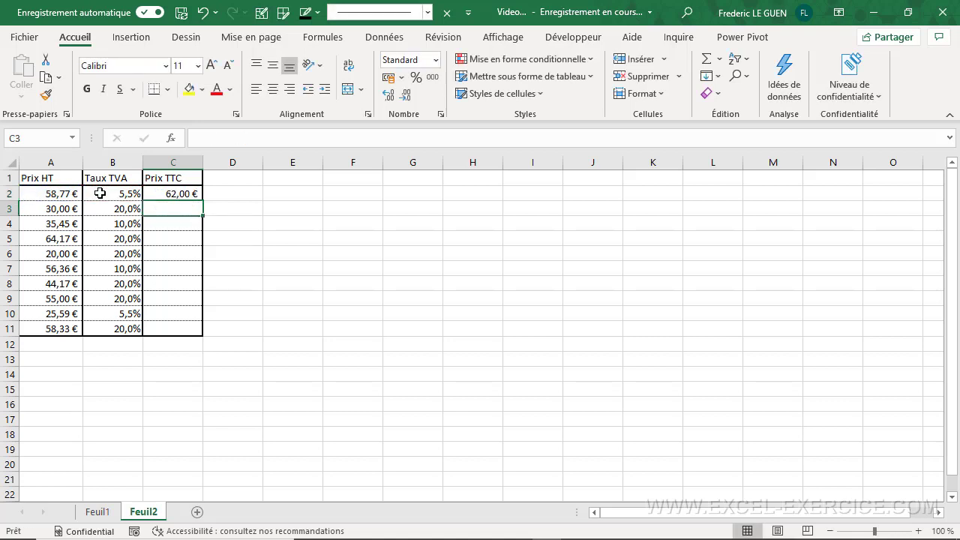
{"action": "left_click", "coordinate": [161, 193]}
{"action": "left_click_drag", "start_coordinate": [204, 202], "coordinate": [199, 334]}
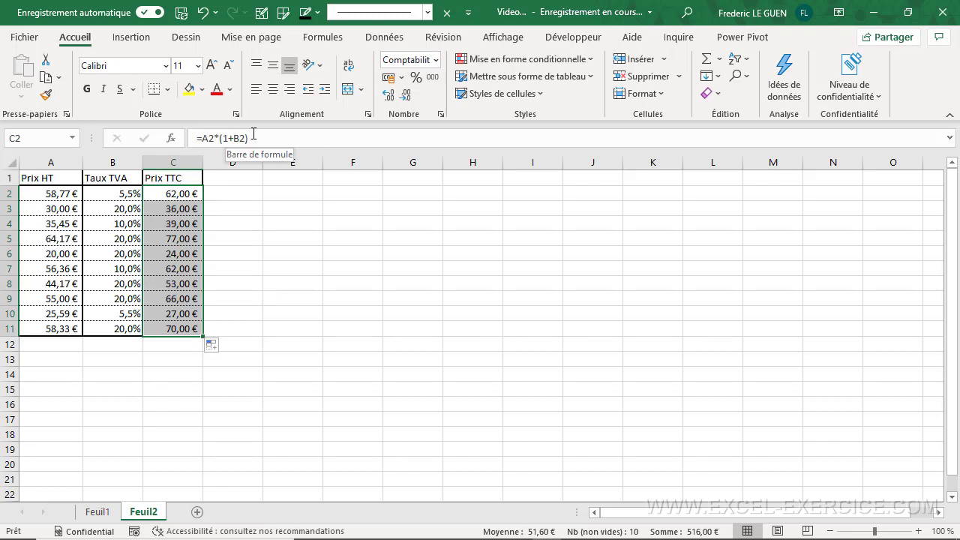
- Start defining a new workbook-wide name called PRIXTTC.MULTI.TVA
{"action": "left_click", "coordinate": [343, 41]}
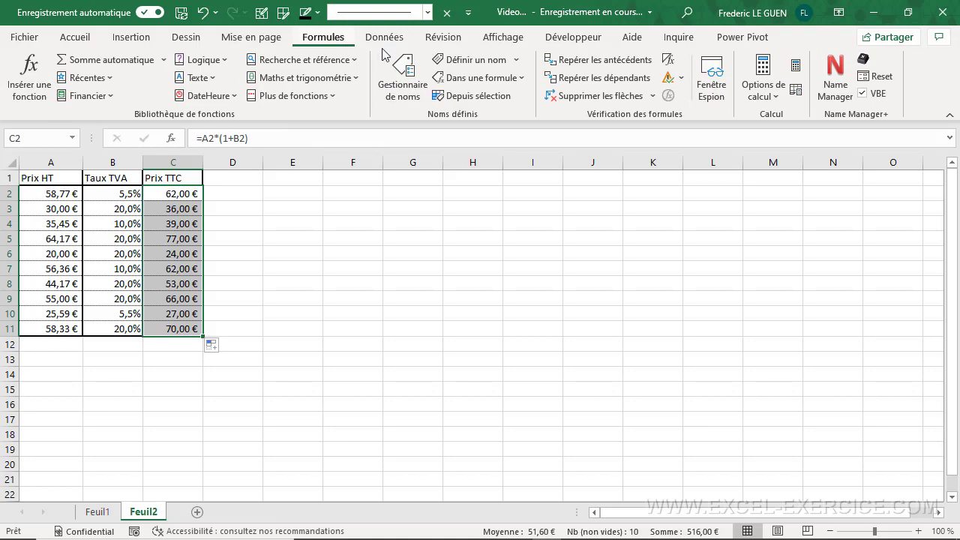
{"action": "left_click", "coordinate": [469, 60]}
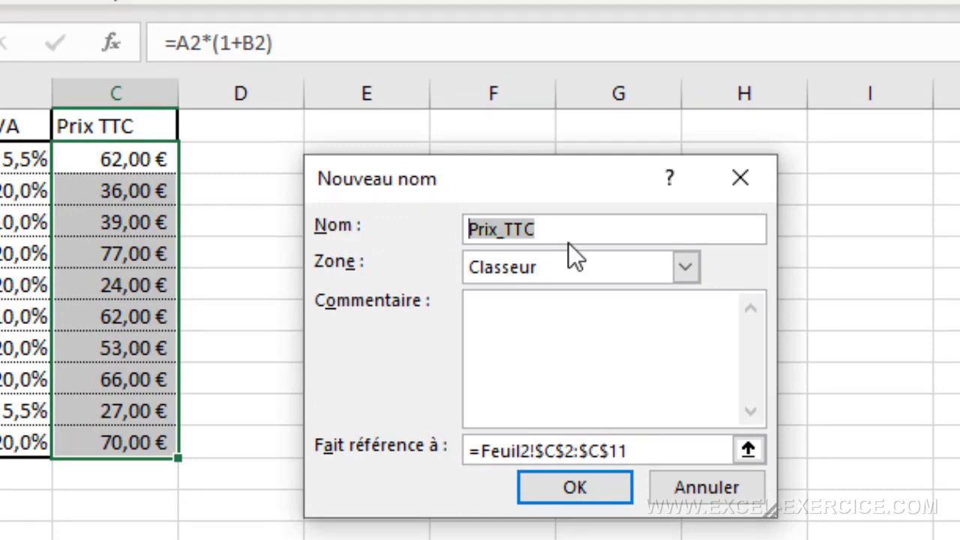
{"action": "type", "text": "PRIXTT"}
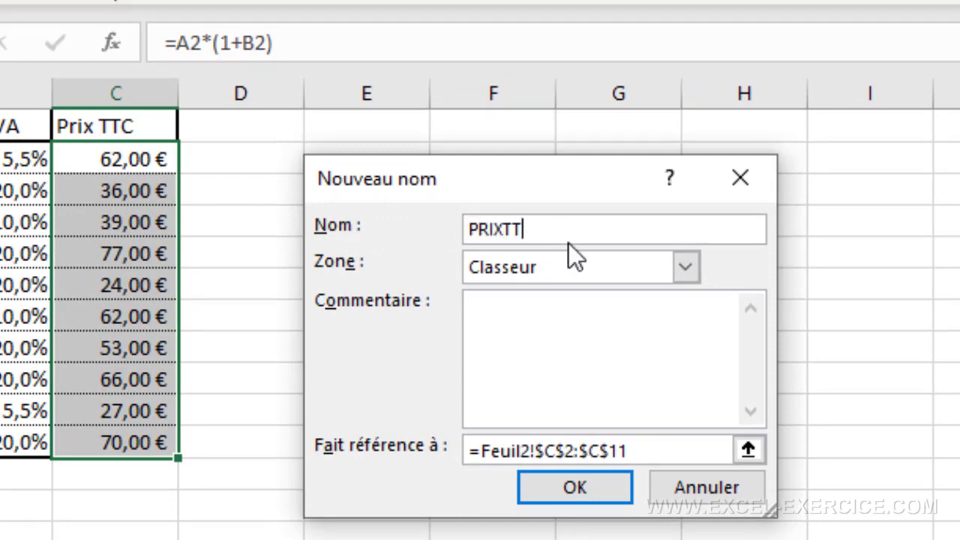
{"action": "type", "text": "C.MUL"}
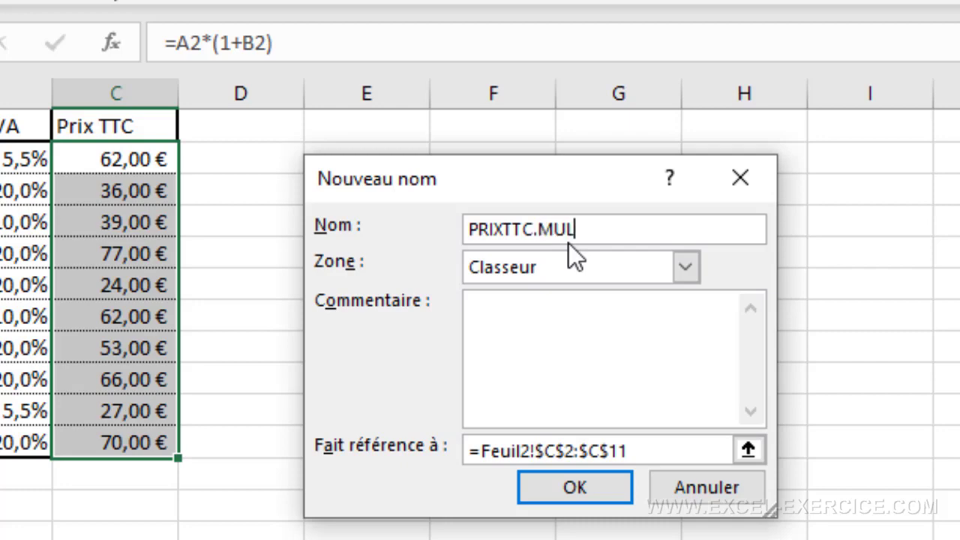
{"action": "type", "text": "TI.TVA"}
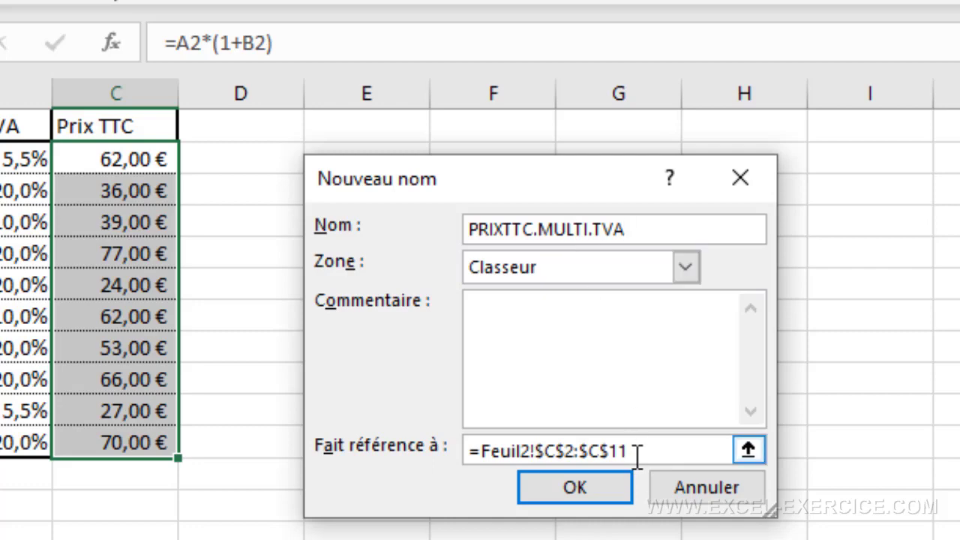
- Make the new name refer to =LAMBDA(prixht;tva;prixht*(1+tva)) and save the definition
{"action": "left_click_drag", "start_coordinate": [643, 449], "coordinate": [482, 454]}
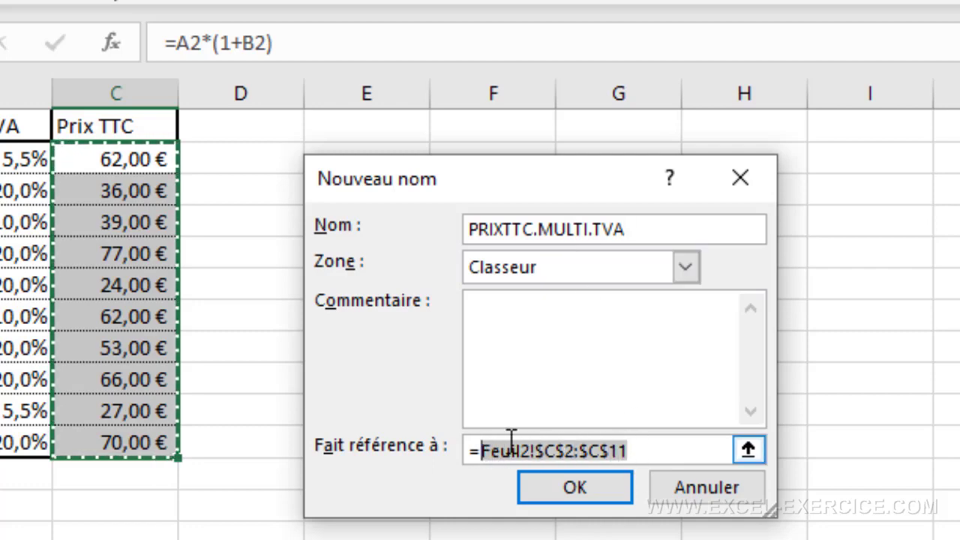
{"action": "type", "text": "LAMBDA("}
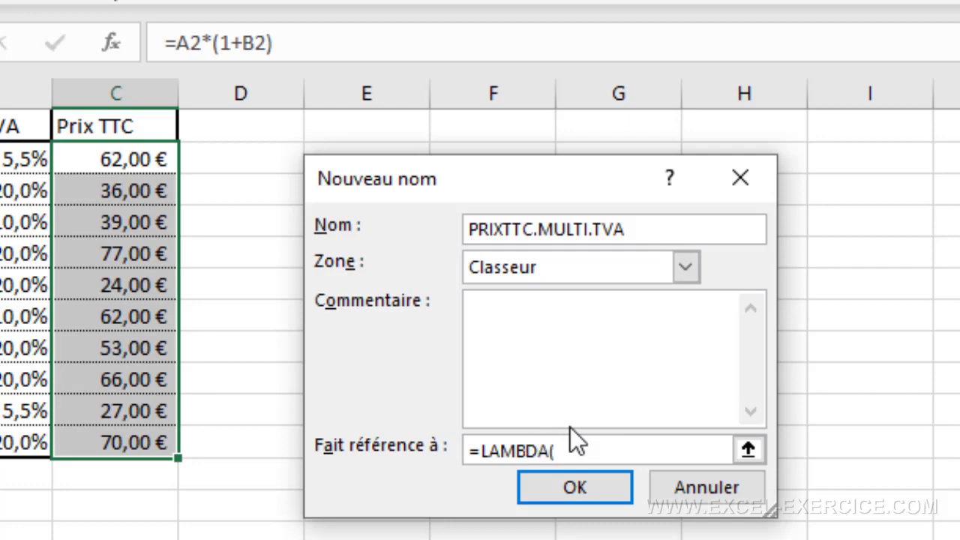
{"action": "type", "text": "prixht;tva;prix"}
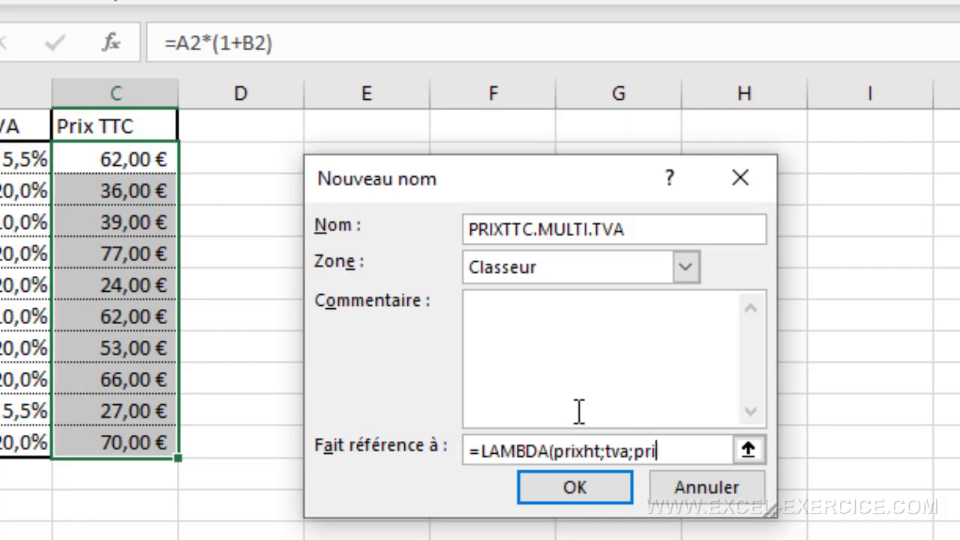
{"action": "type", "text": "ht*(1"}
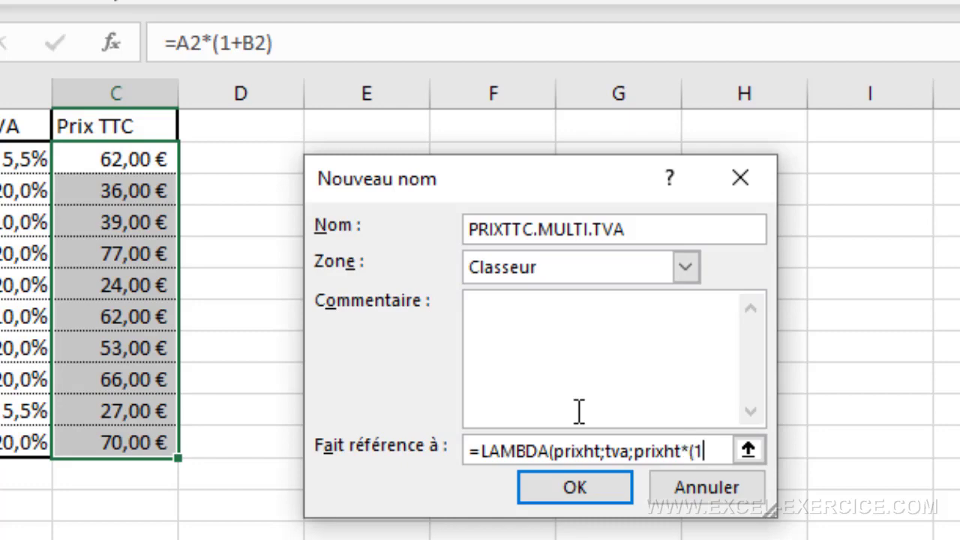
{"action": "type", "text": "+tva"}
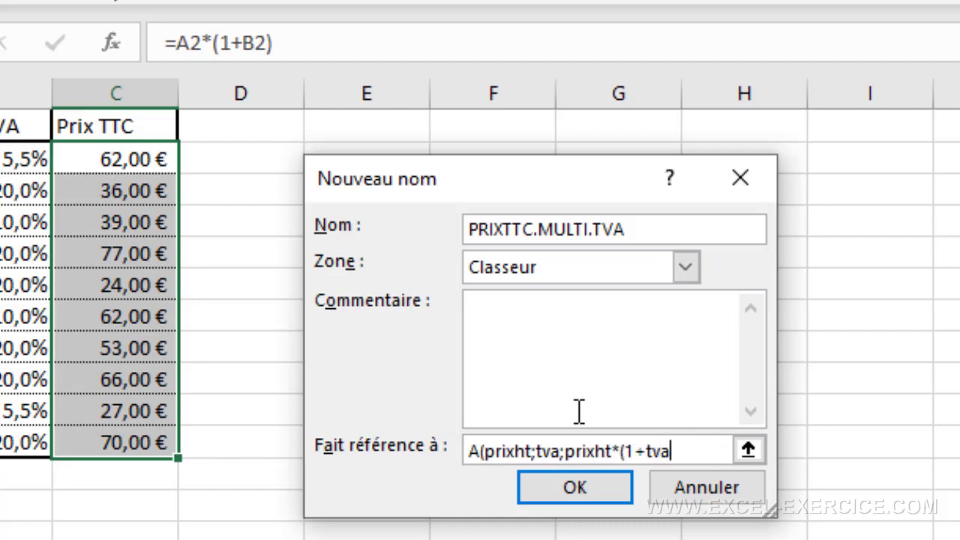
{"action": "type", "text": "))"}
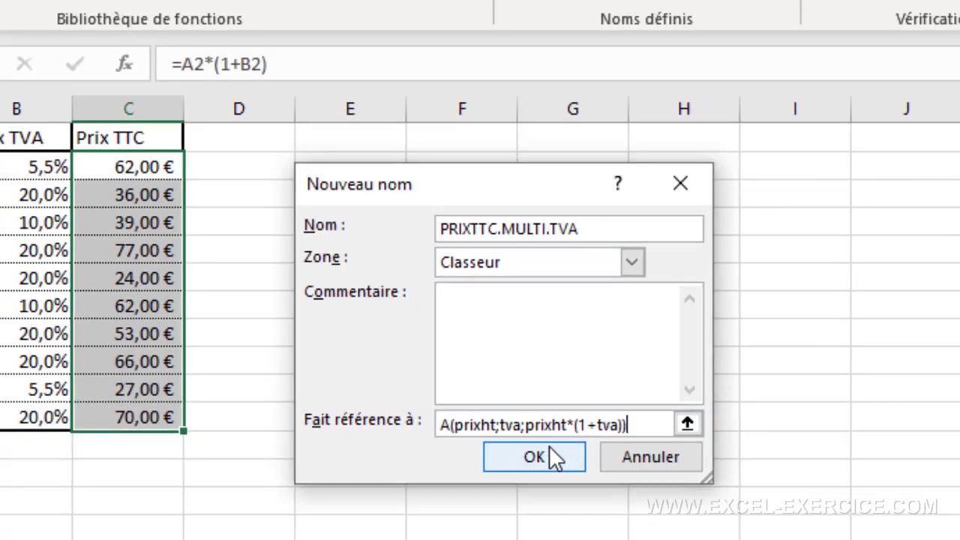
{"action": "left_click", "coordinate": [581, 482]}
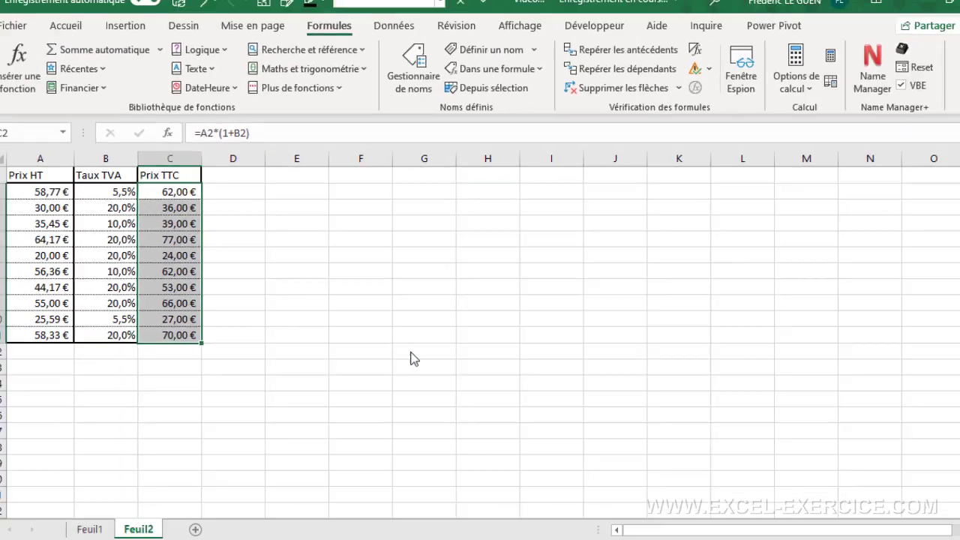
- Review the LAMBDA definitions of PRIXTTC and PRIXTTC.MULTI.TVA in the Name Manager and close it
{"action": "left_click", "coordinate": [398, 86]}
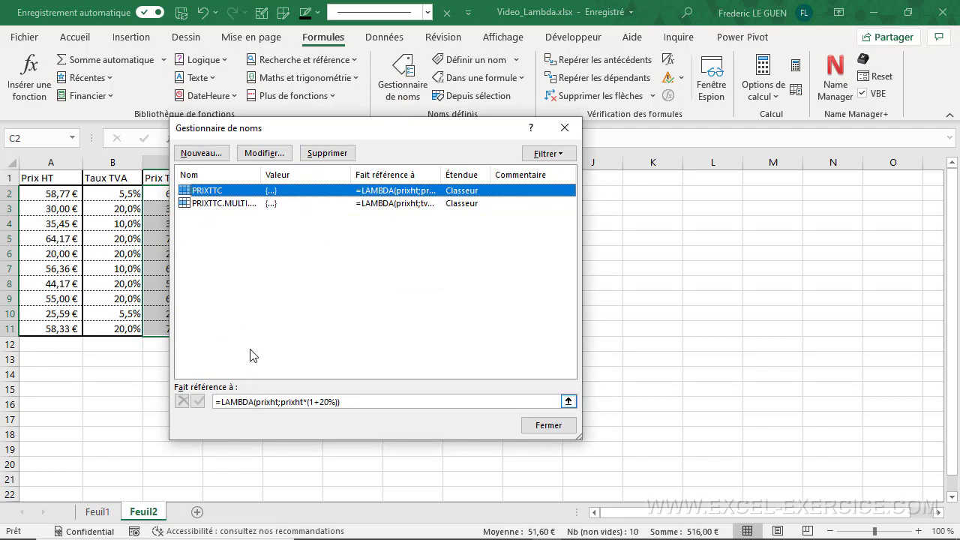
{"action": "left_click", "coordinate": [216, 204]}
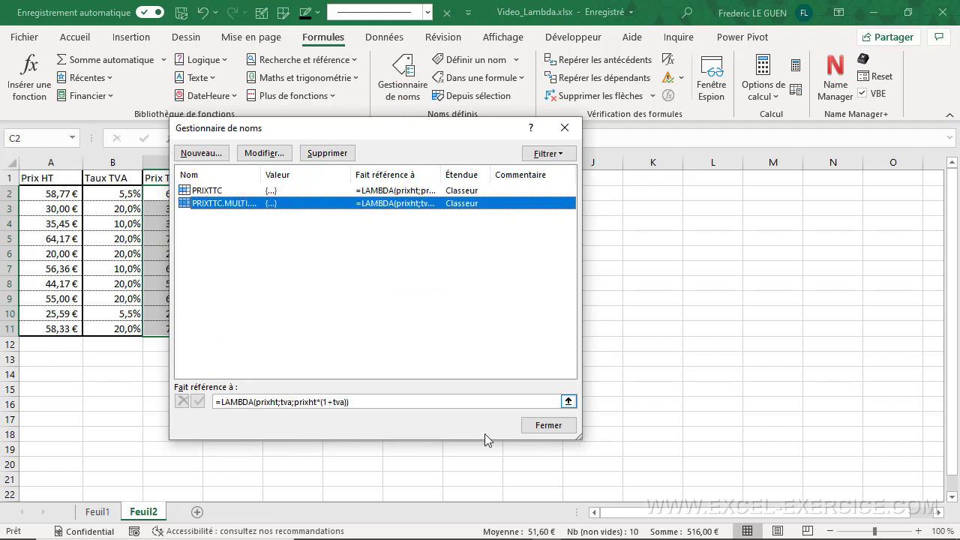
{"action": "left_click", "coordinate": [554, 433]}
- Enter =PRIXTTC.MULTI.TVA(A2;B2) in cell D2 to calculate the tax-inclusive price from the row's VAT rate
{"action": "left_click", "coordinate": [248, 193]}
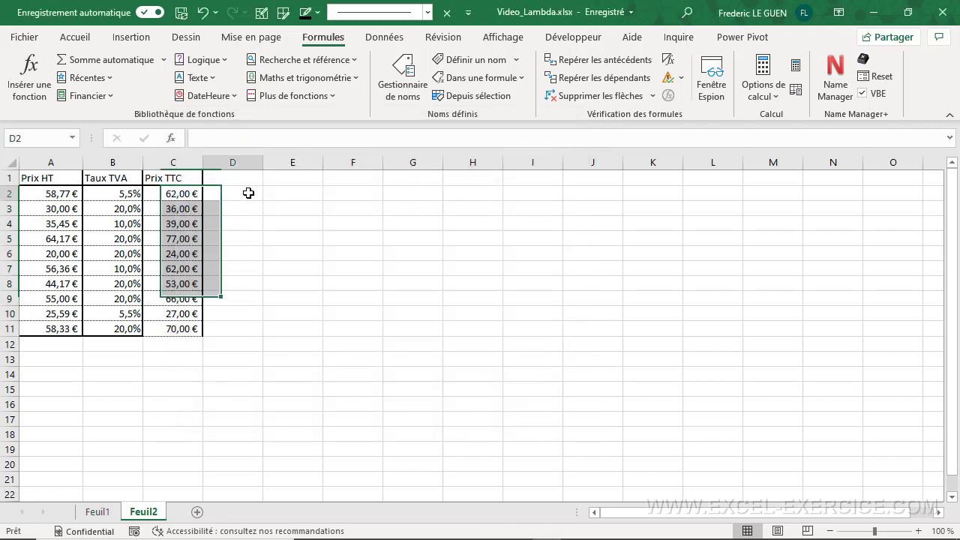
{"action": "type", "text": "="}
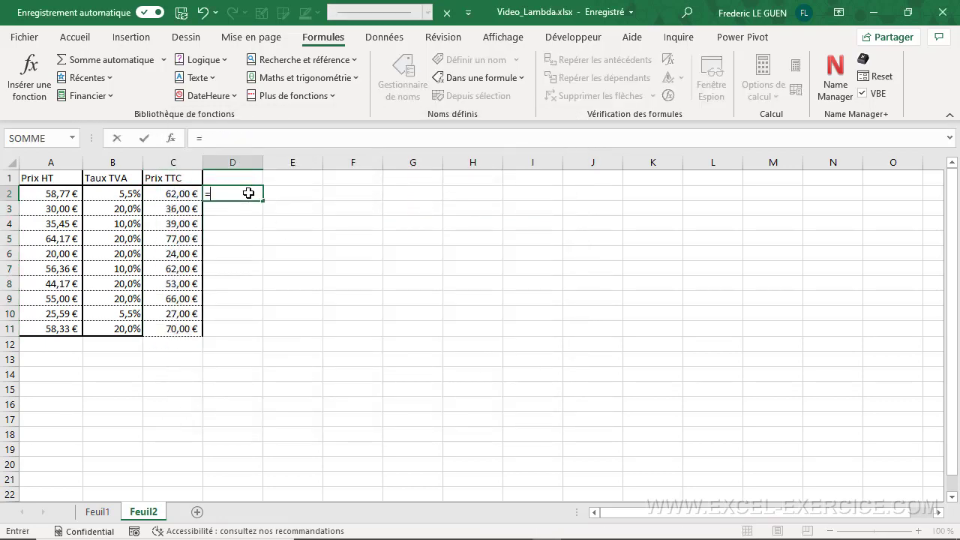
{"action": "type", "text": "PRIXTT"}
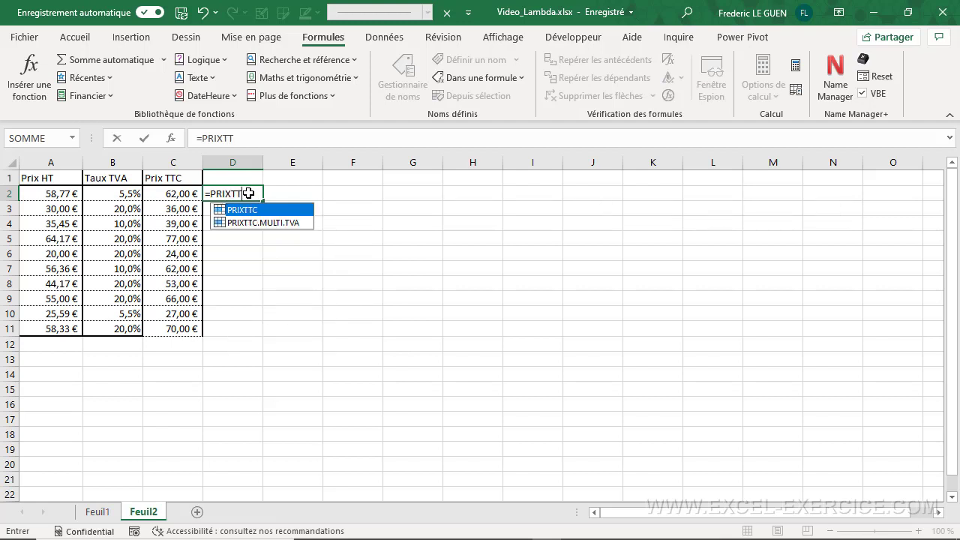
{"action": "key", "text": "Down"}
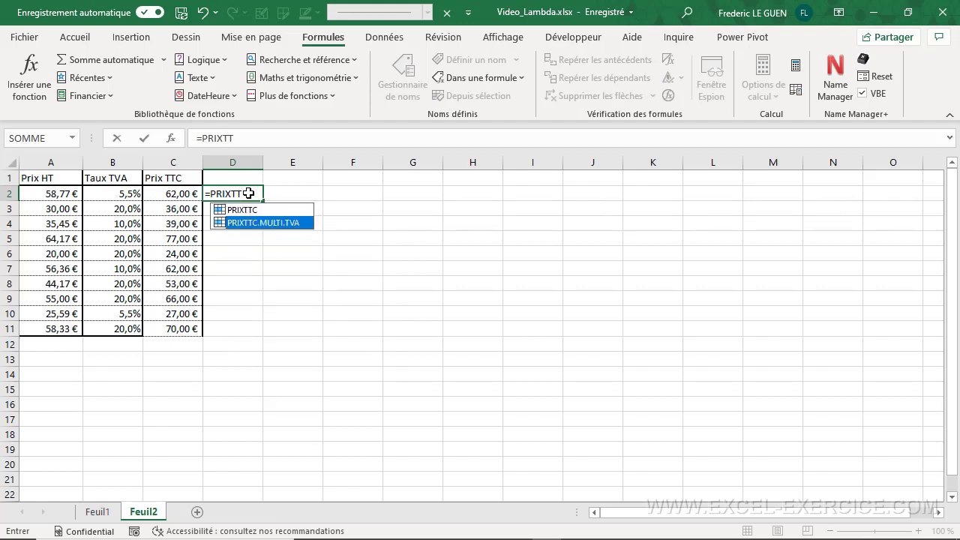
{"action": "key", "text": "Tab"}
{"action": "type", "text": "("}
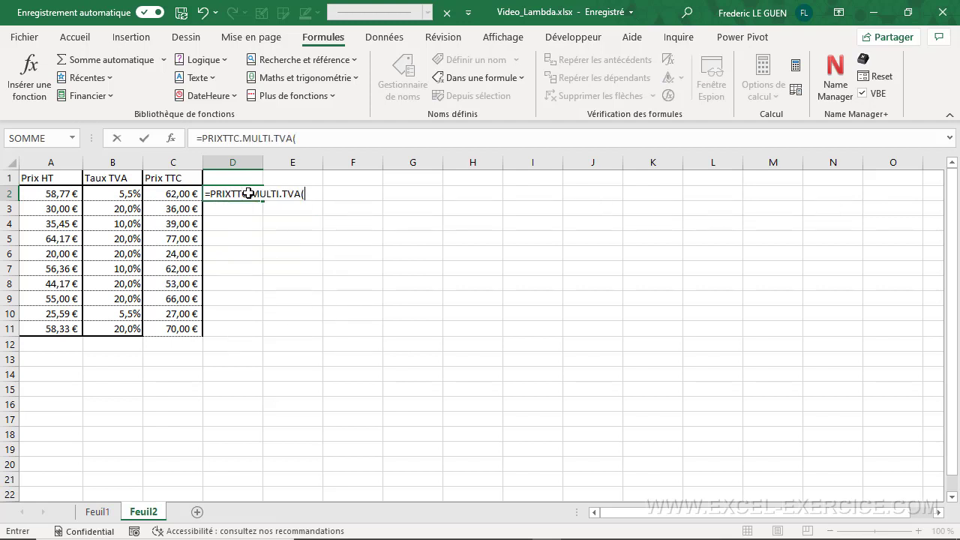
{"action": "left_click", "coordinate": [56, 195]}
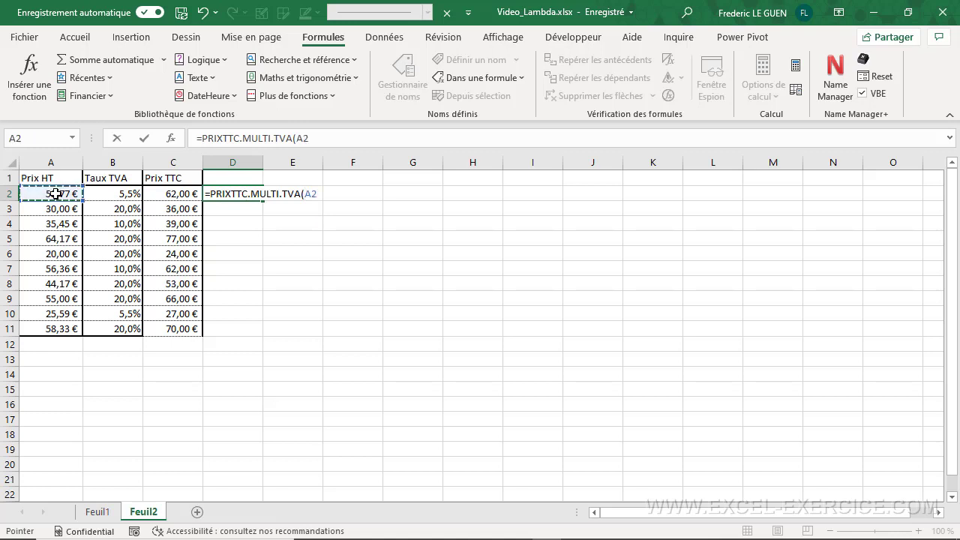
{"action": "type", "text": ";"}
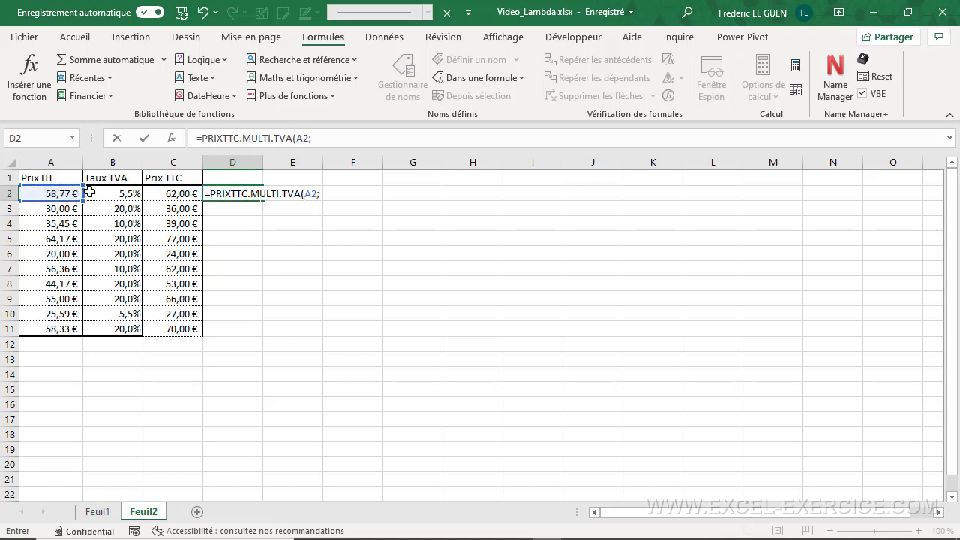
{"action": "left_click", "coordinate": [98, 193]}
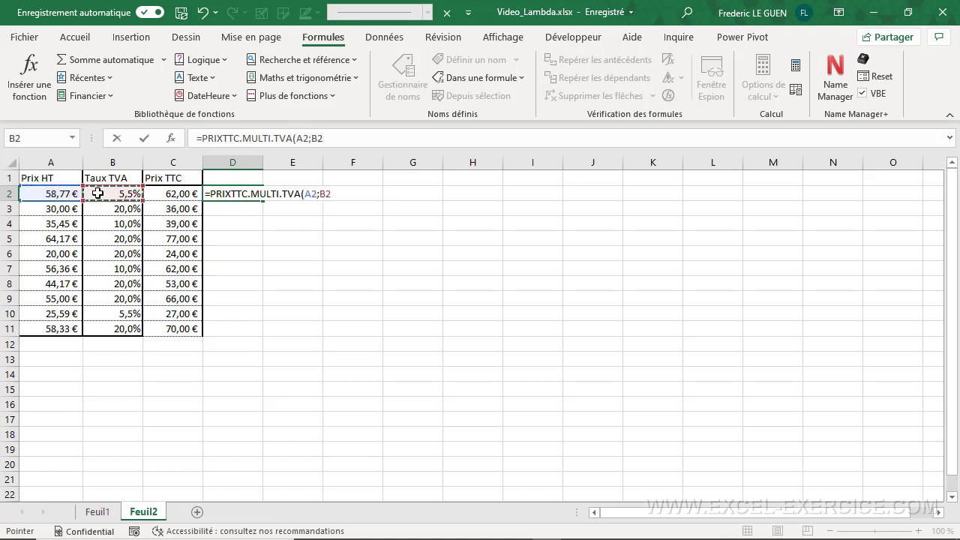
{"action": "type", "text": ")"}
{"action": "key", "text": "Return"}
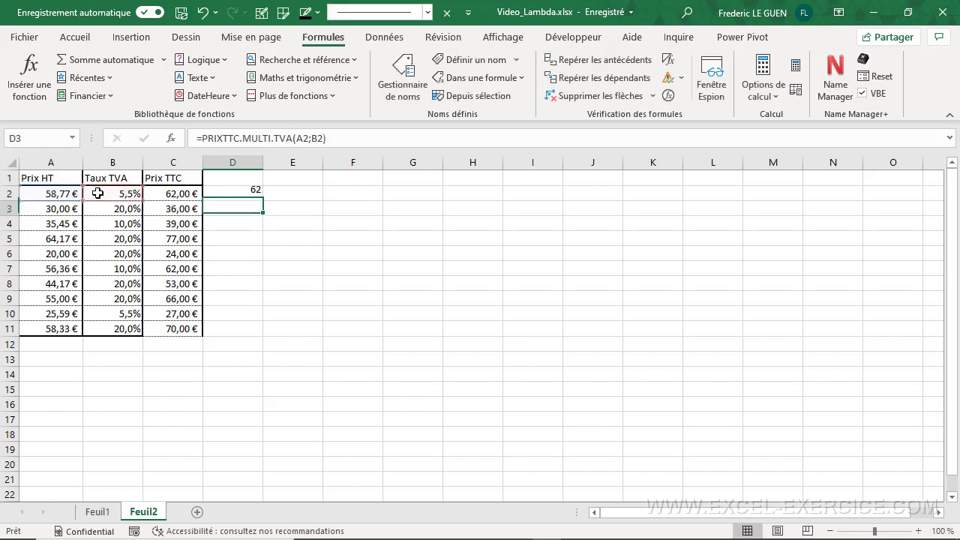
- Copy the D2 formula down to D11 and compare the formulas in C2 and D2
{"action": "left_click", "coordinate": [232, 191]}
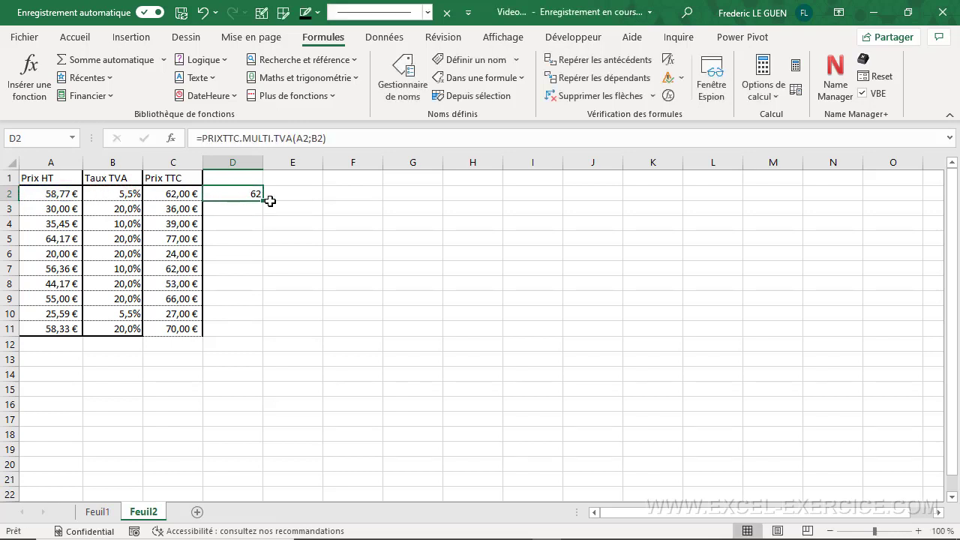
{"action": "left_click_drag", "start_coordinate": [263, 200], "coordinate": [249, 330]}
{"action": "left_click", "coordinate": [171, 192]}
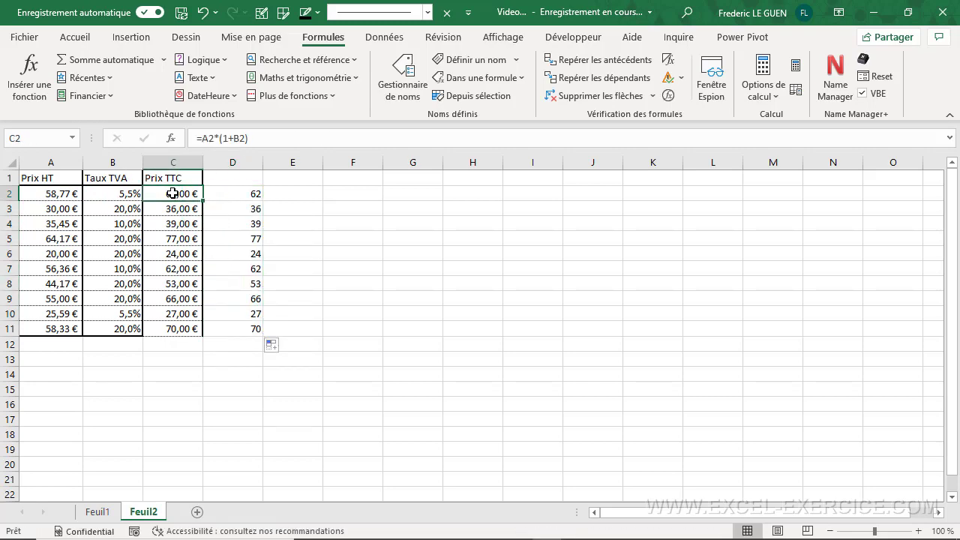
{"action": "left_click", "coordinate": [215, 190]}
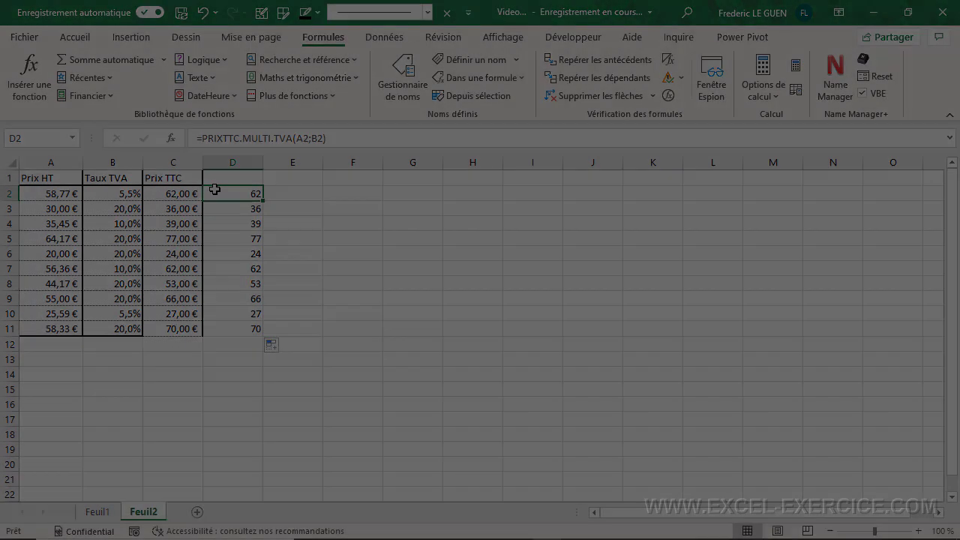